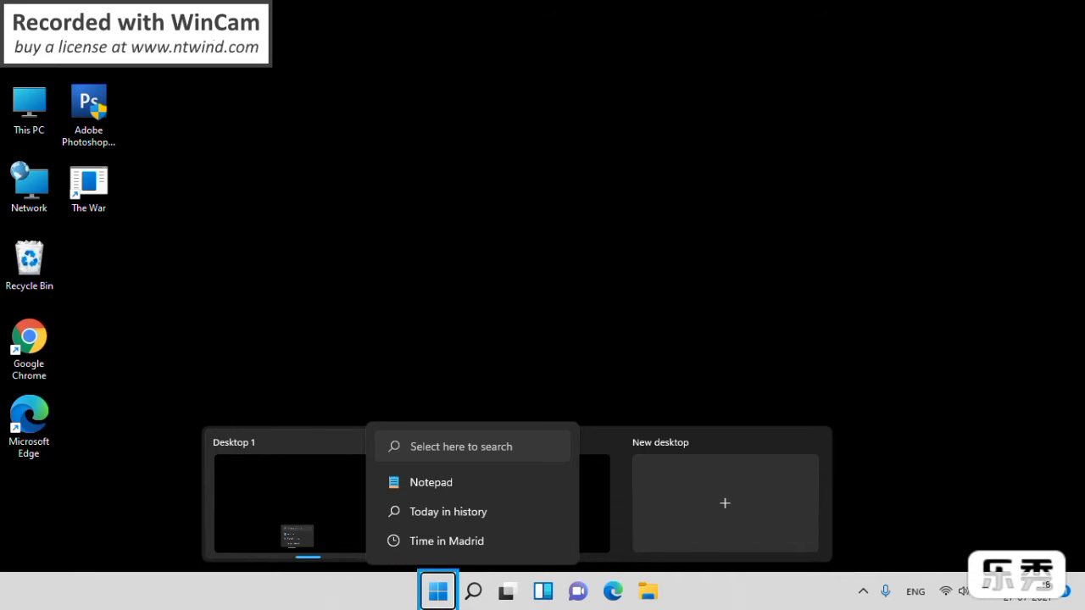
pyautogui.press('Right')
pyautogui.press('Right')
pyautogui.press('Right')
pyautogui.press('Right')
pyautogui.press('Right')
pyautogui.press('Right')
pyautogui.press('Tab')
pyautogui.press('Right')
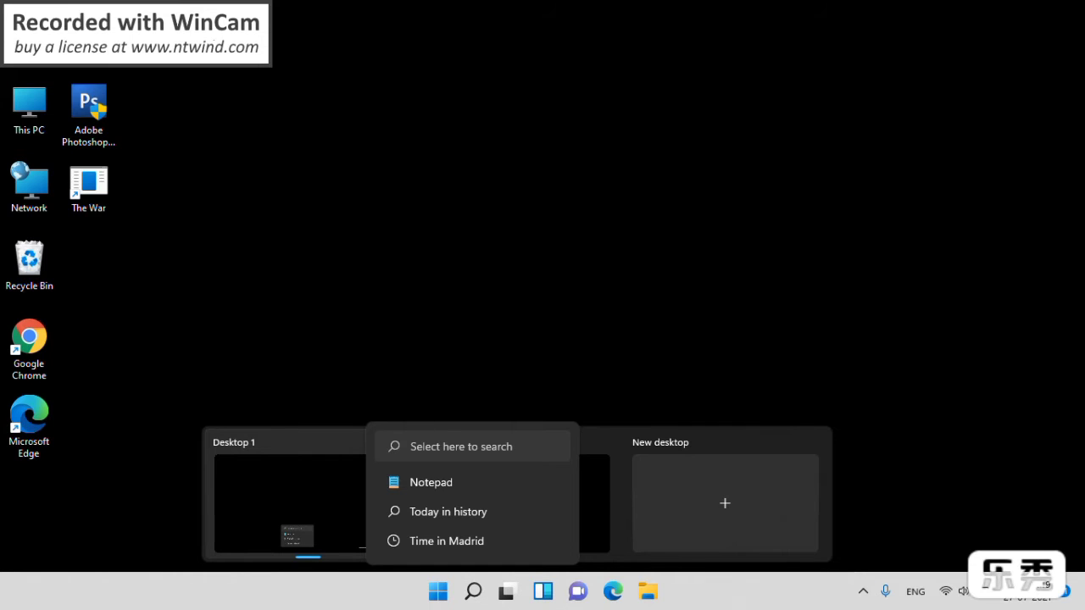
pyautogui.click(29, 265)
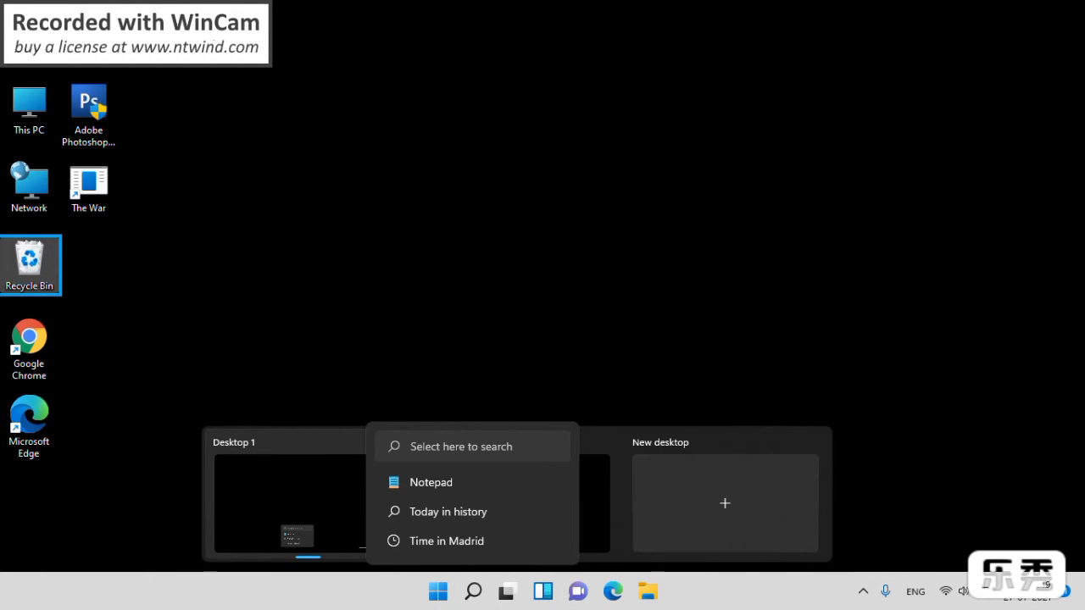
pyautogui.click(89, 186)
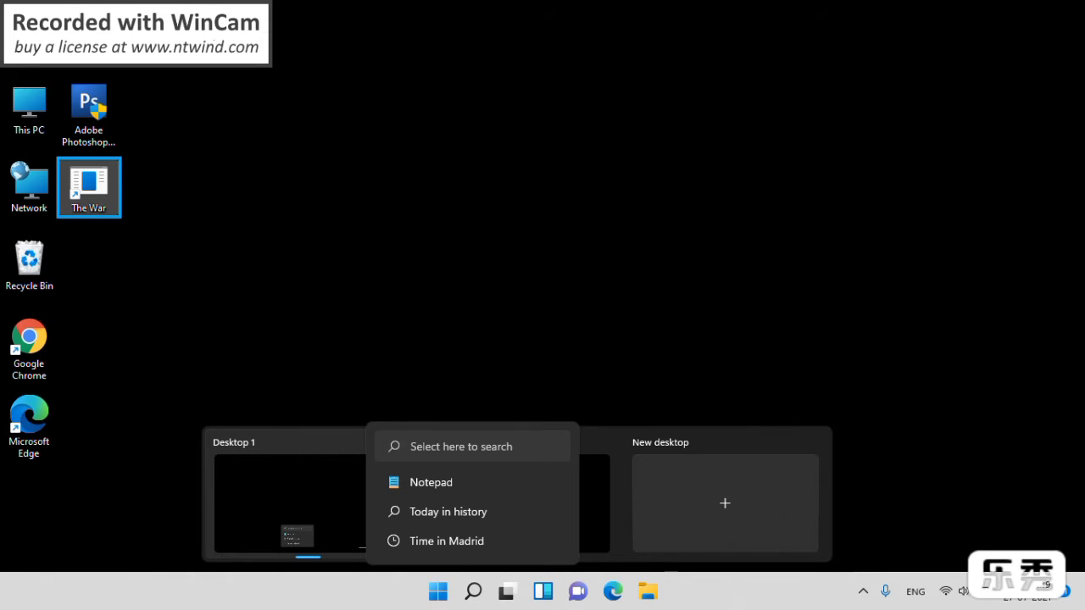
pyautogui.click(47, 195)
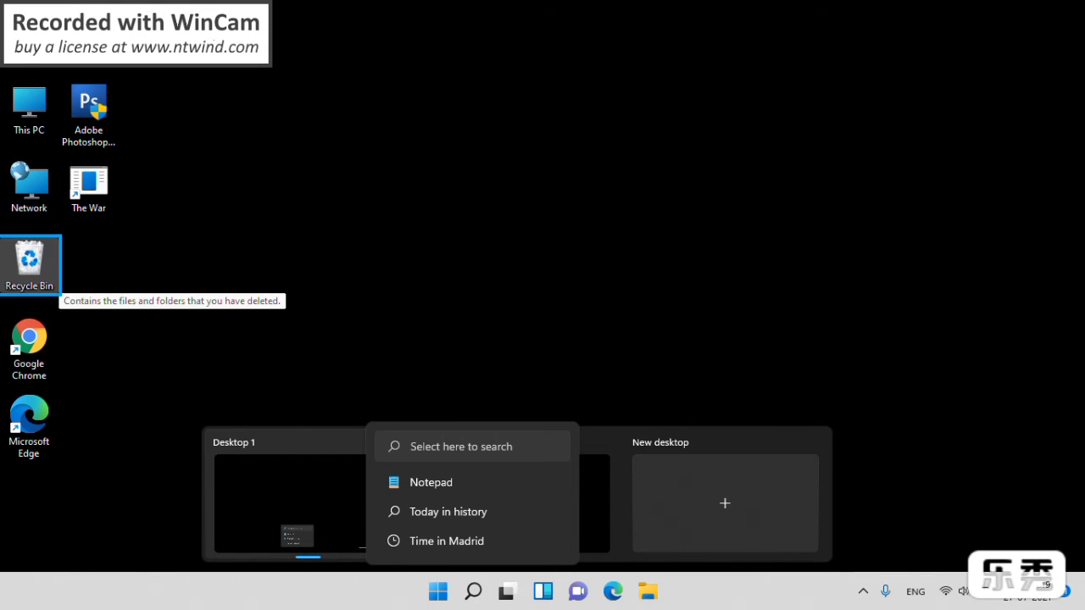
# Open This PC from the desktop and go into its Documents folder.
pyautogui.click(29, 106)
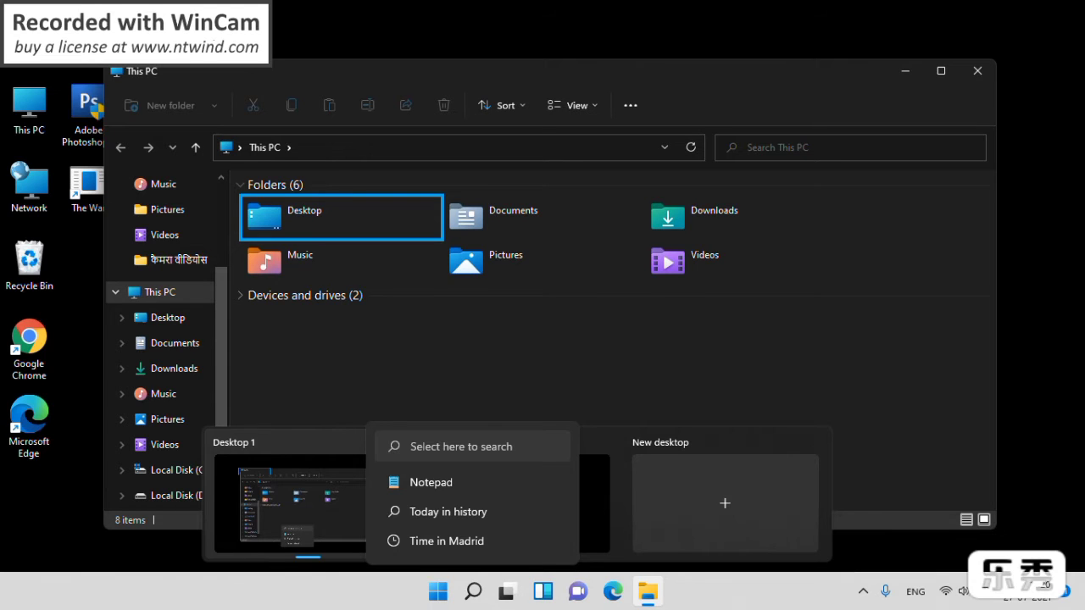
pyautogui.click(513, 217)
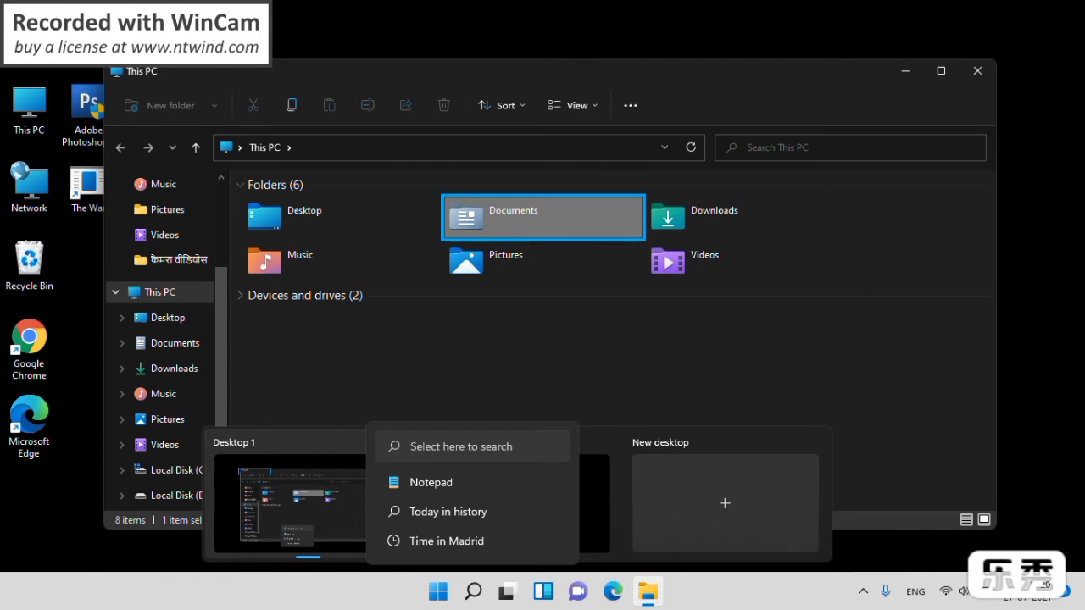
pyautogui.click(715, 218)
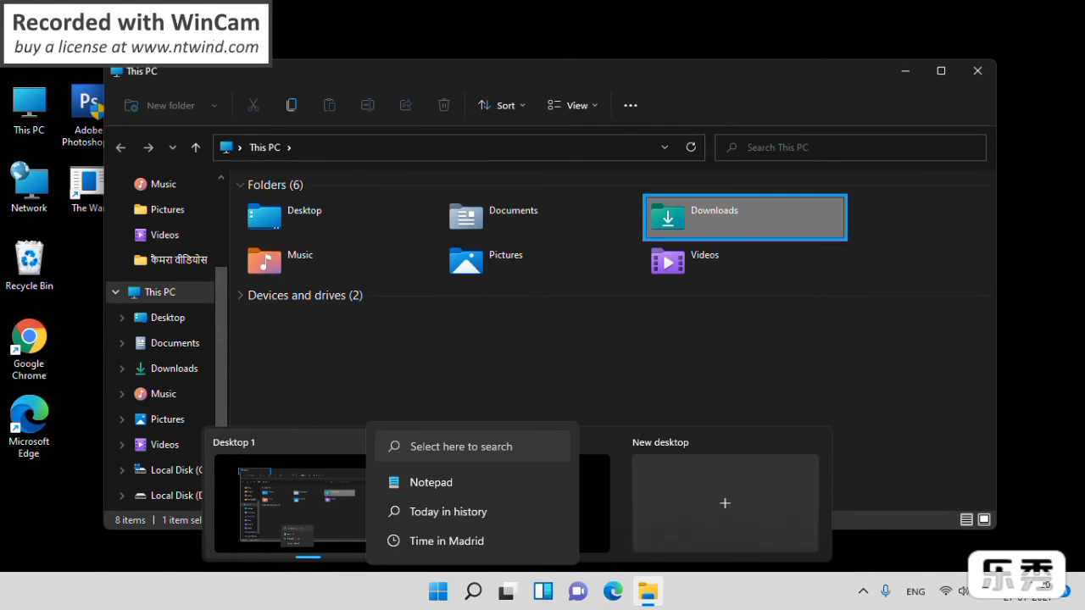
pyautogui.click(344, 261)
pyautogui.press('Left')
pyautogui.press('Left')
pyautogui.press('Left')
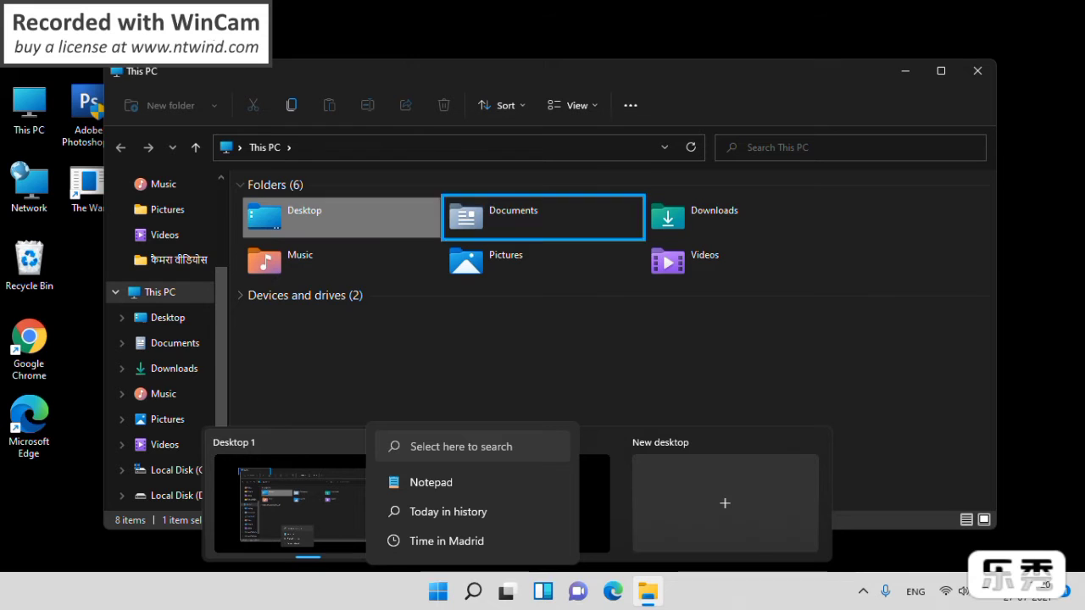
pyautogui.press('Right')
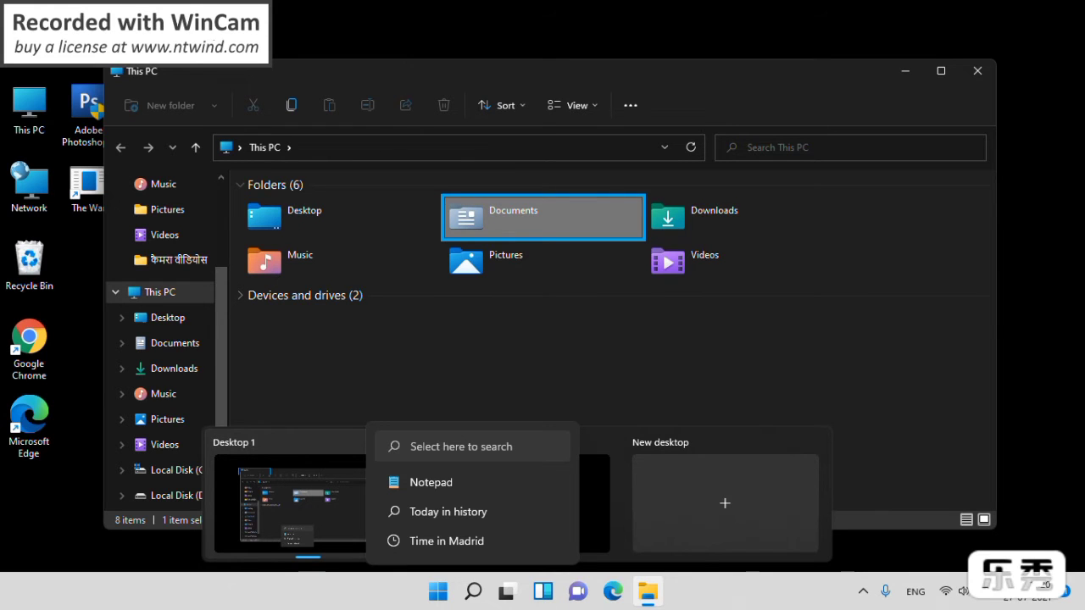
pyautogui.press('Return')
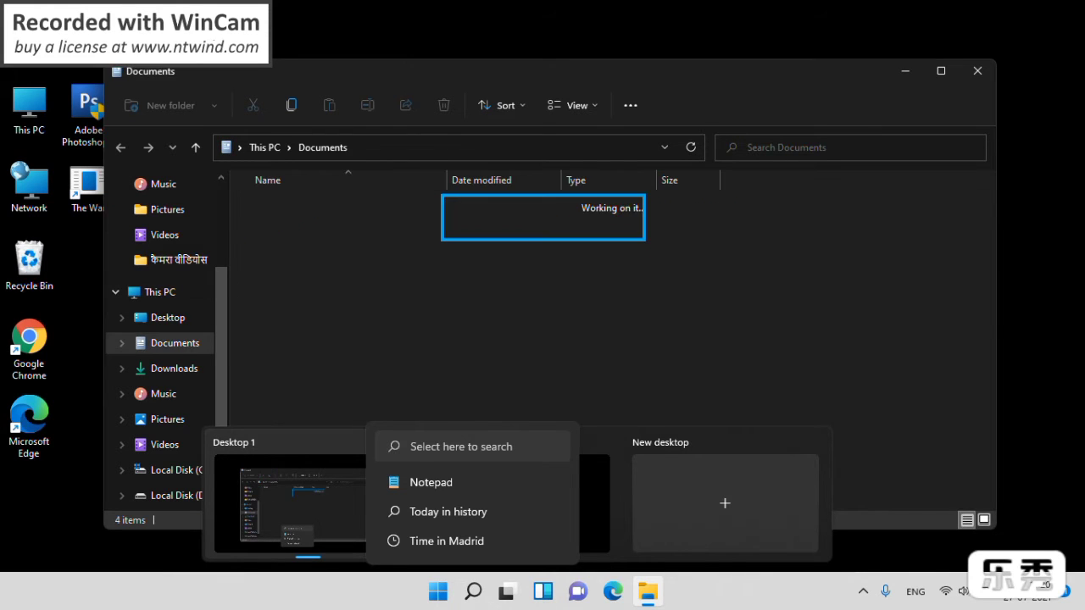
# Launch the nvda_2021.1 installer from the Documents folder and bring the NVDA Launcher window to the front.
pyautogui.click(287, 230)
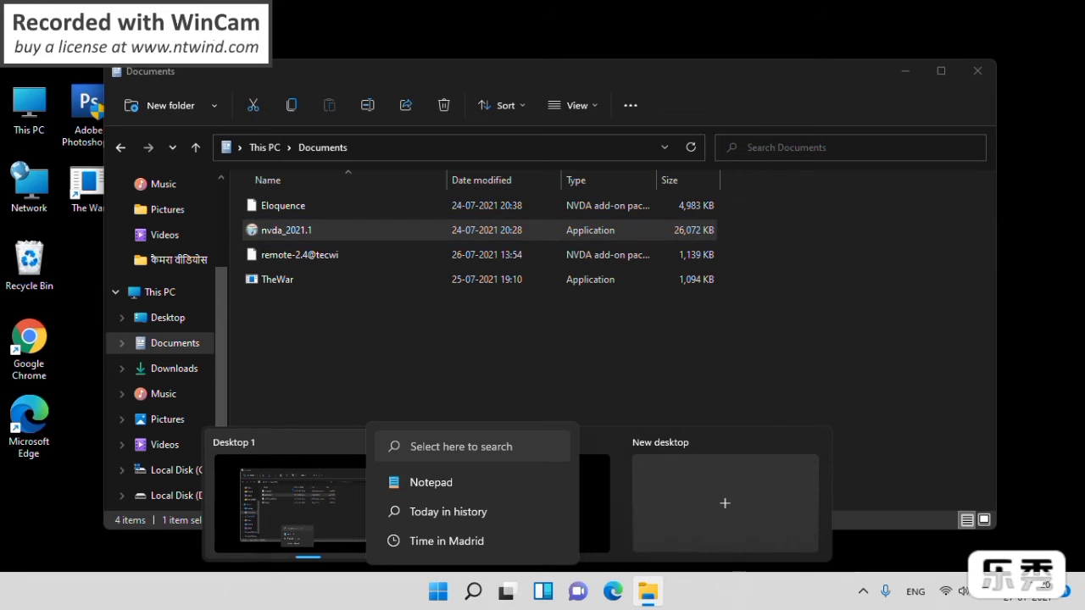
pyautogui.press('Return')
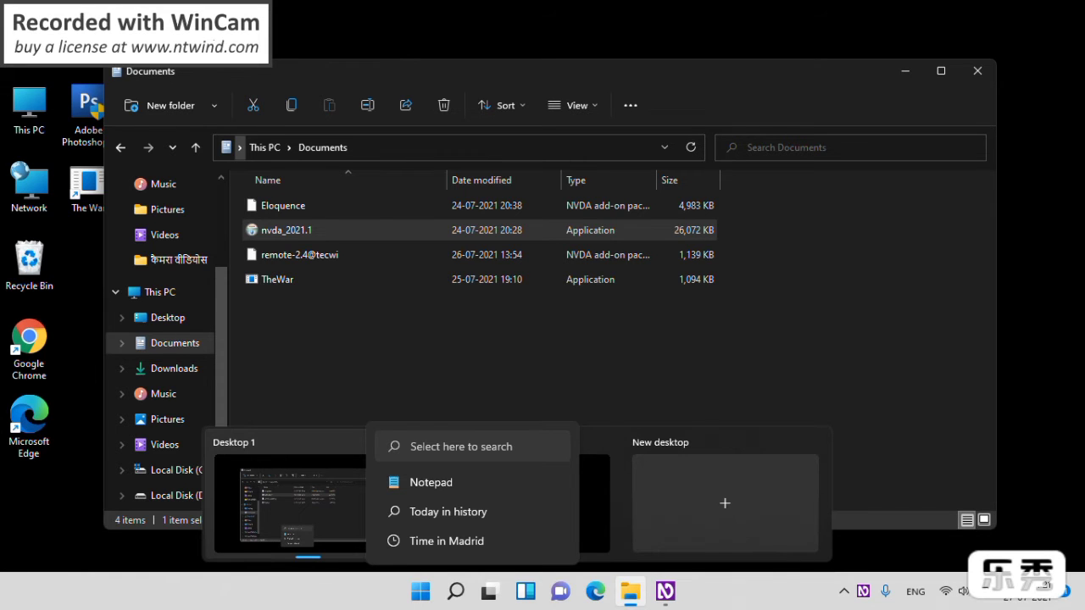
pyautogui.hotkey('alt', 'Tab')
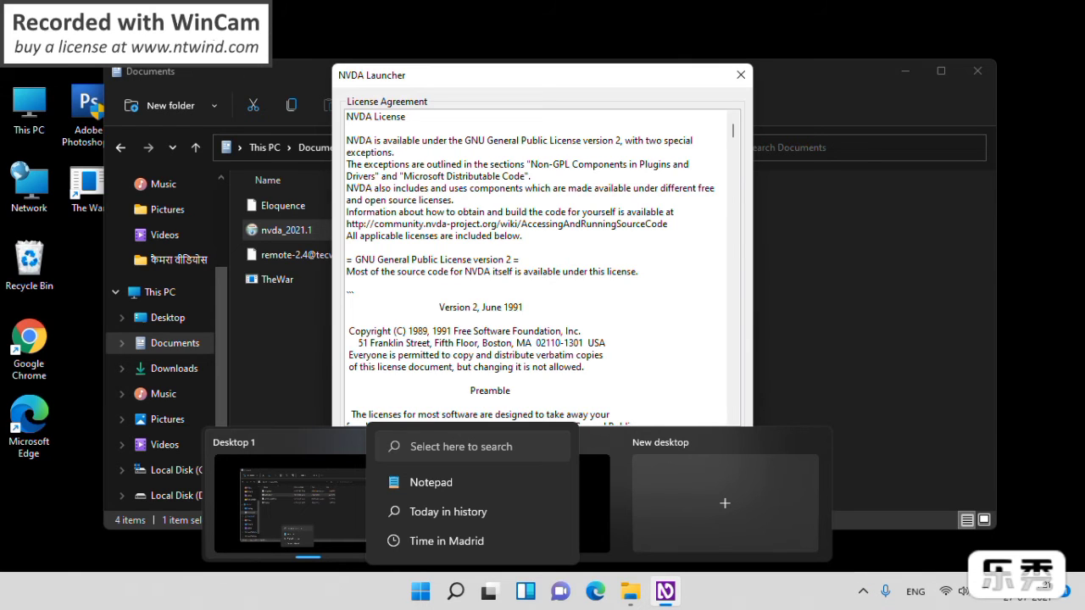
# Start installing NVDA on the computer, keeping use during sign-in and the desktop icon with shortcut key enabled.
pyautogui.hotkey('alt', 'i')
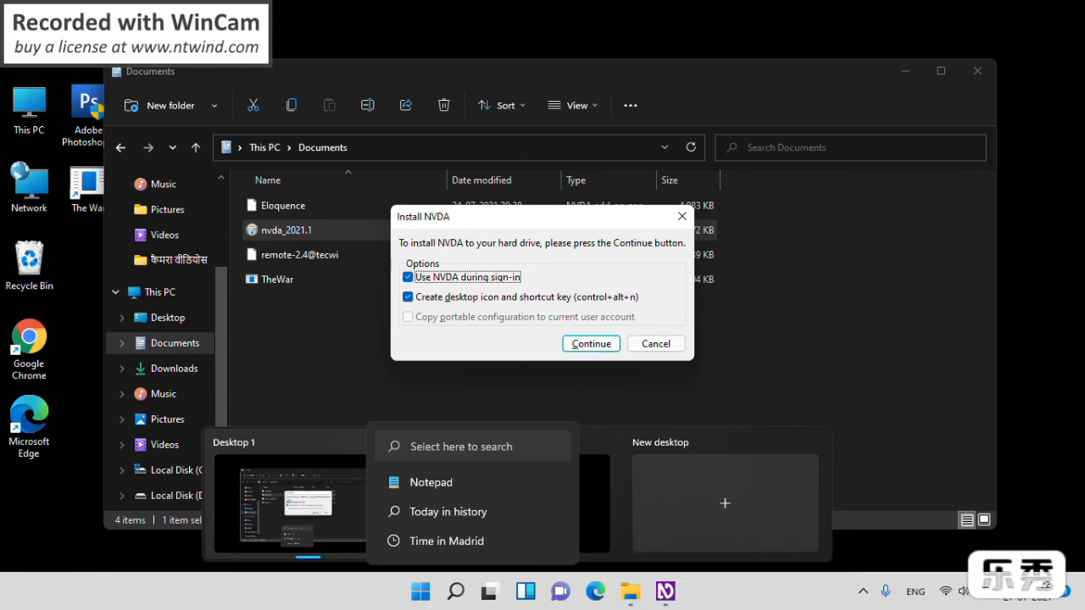
pyautogui.press('Tab')
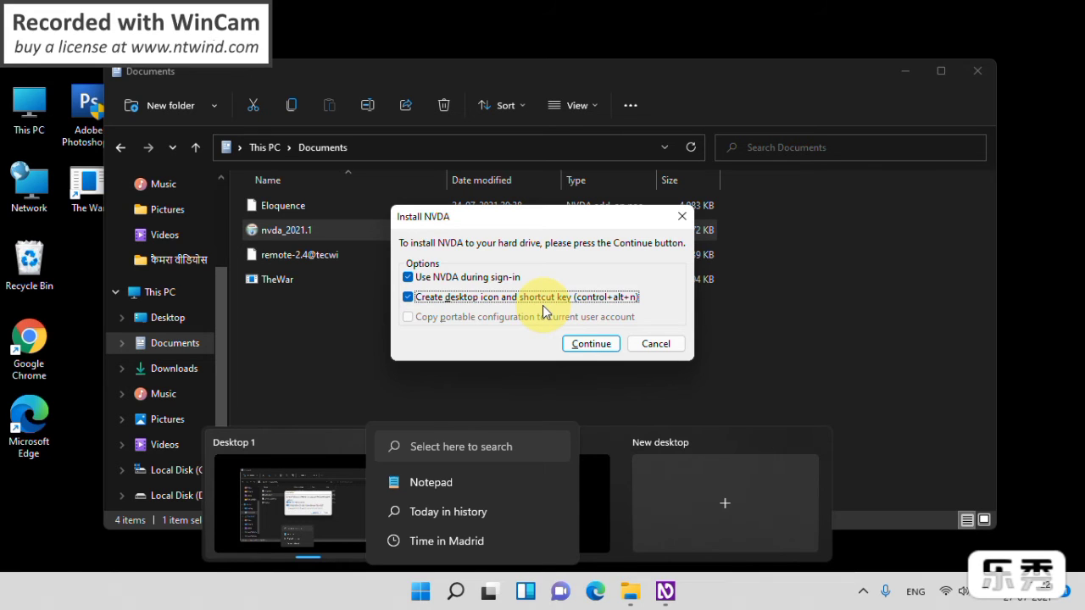
pyautogui.press('Tab')
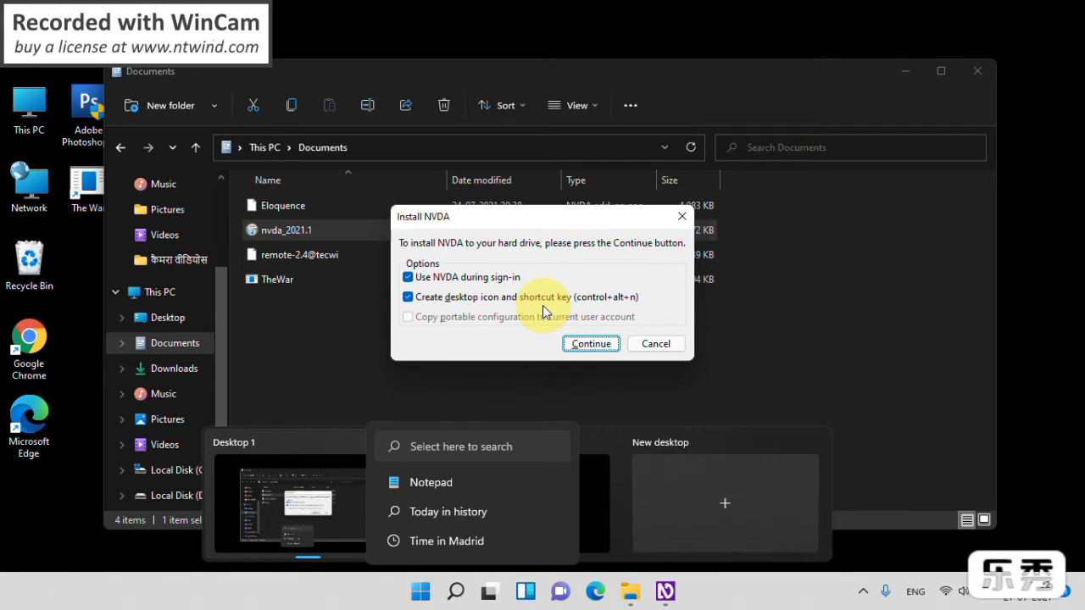
pyautogui.press('Return')
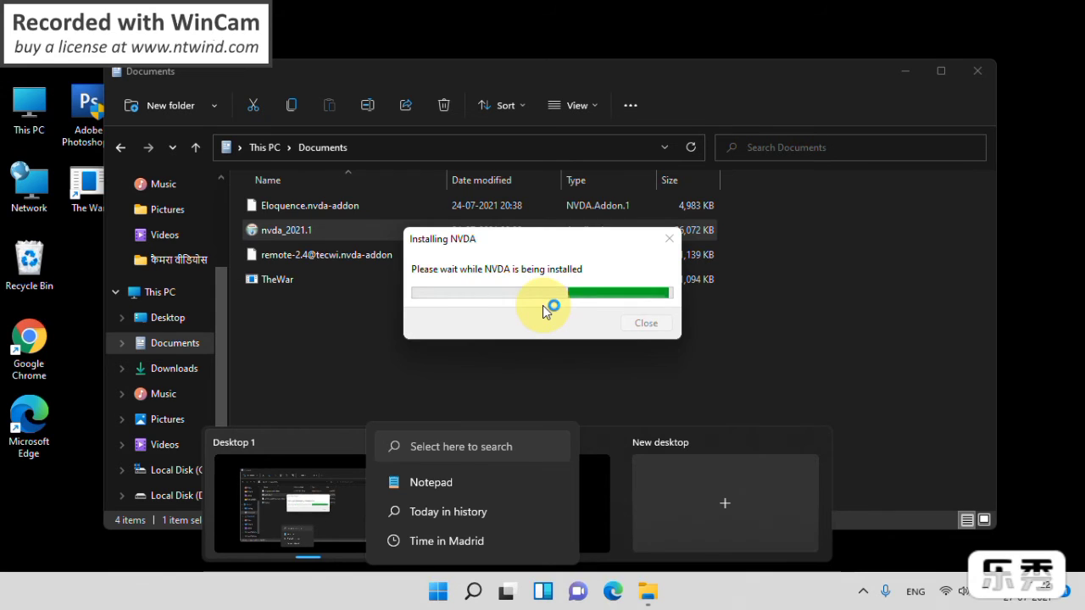
# Let the NVDA installation complete and start the installed copy.
pyautogui.press('Tab')
pyautogui.press('Return')
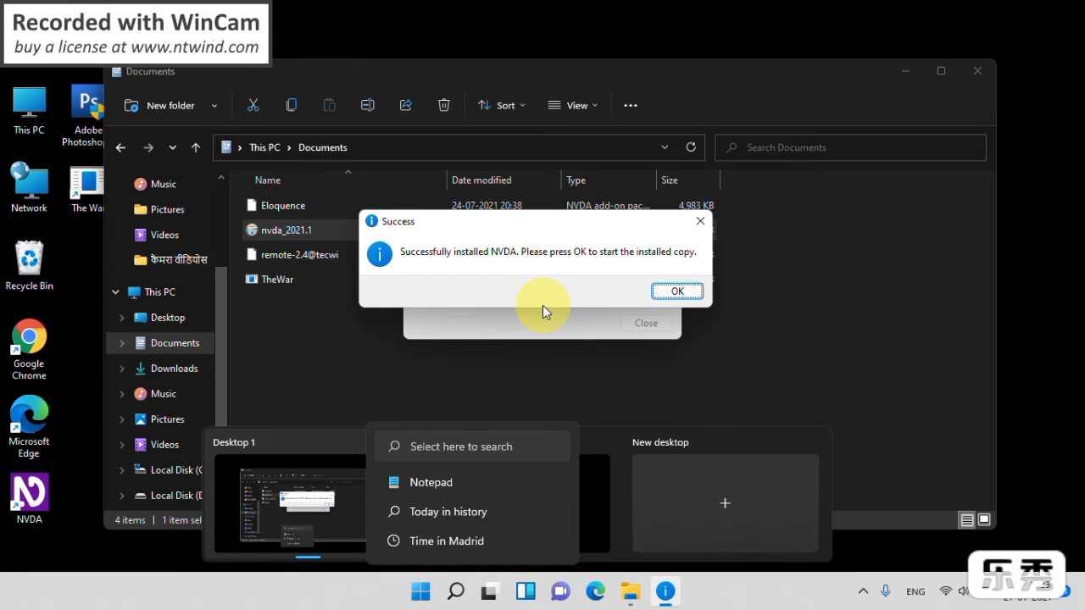
pyautogui.press('Return')
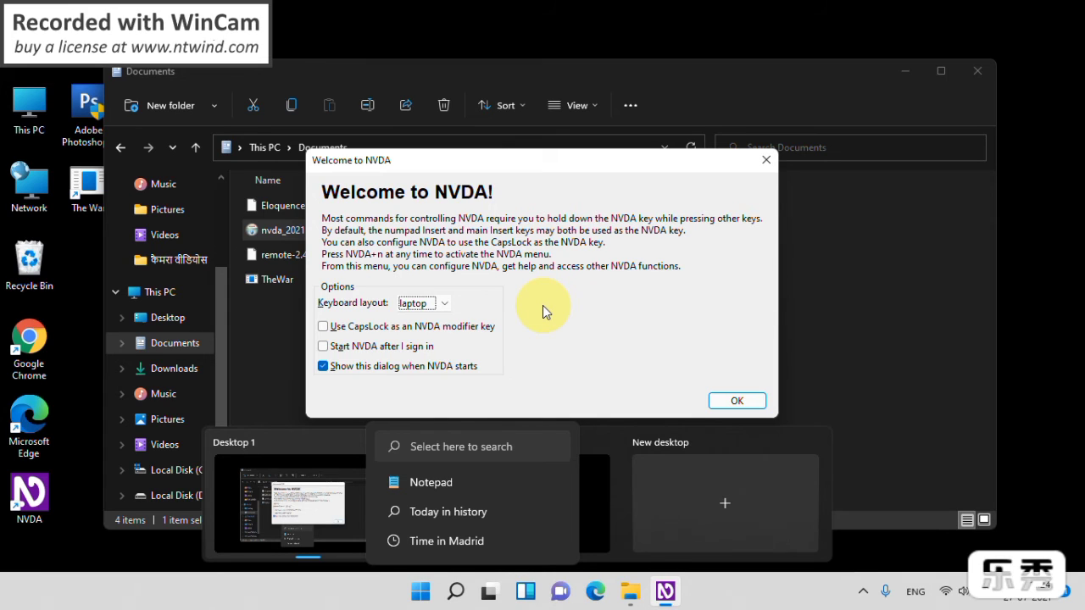
# Enable starting NVDA after sign-in in the welcome dialog, confirm it, and close the Documents window.
pyautogui.press('Tab')
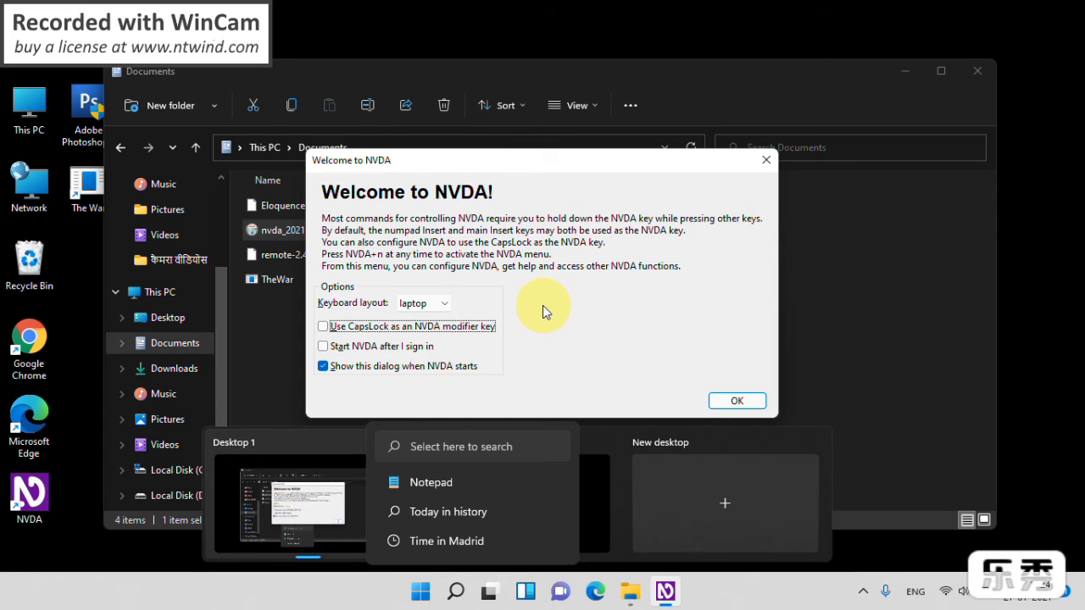
pyautogui.press('space')
pyautogui.press('space')
pyautogui.press('Tab')
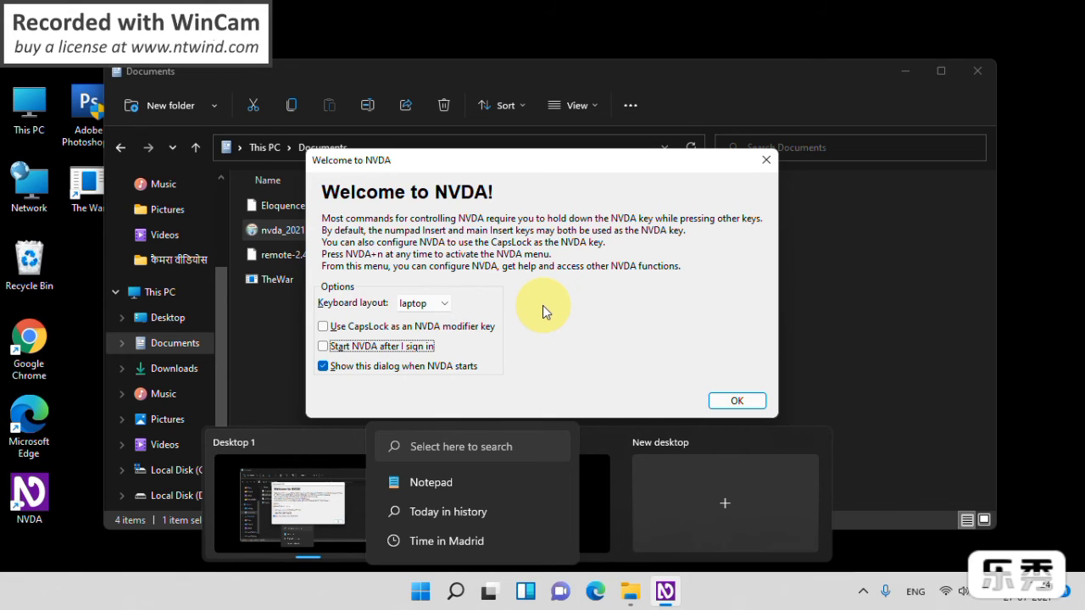
pyautogui.press('space')
pyautogui.press('Tab')
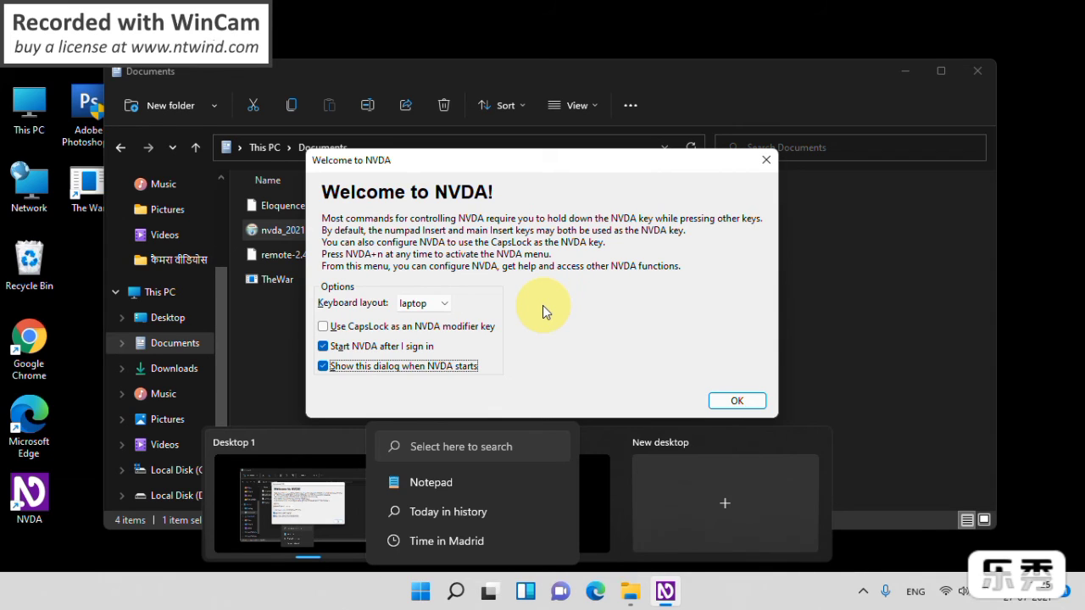
pyautogui.press('Tab')
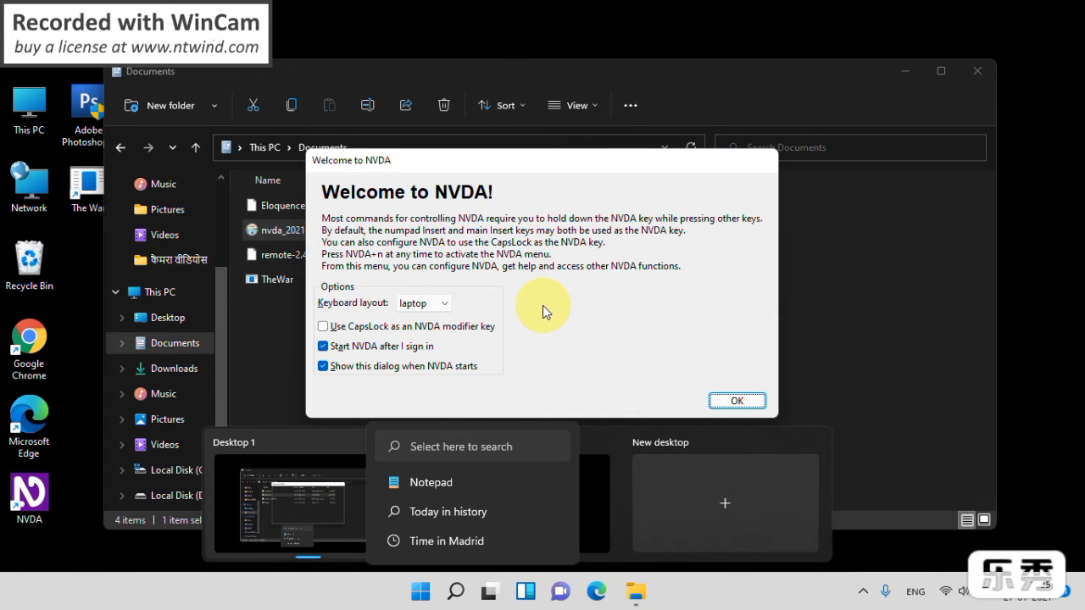
pyautogui.press('Return')
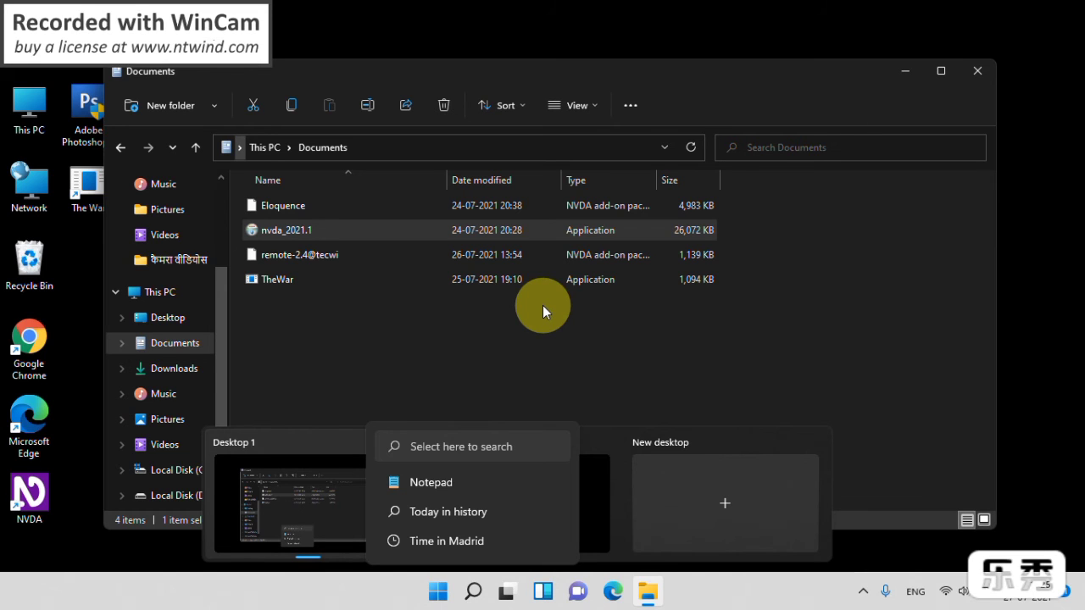
pyautogui.press('Delete')
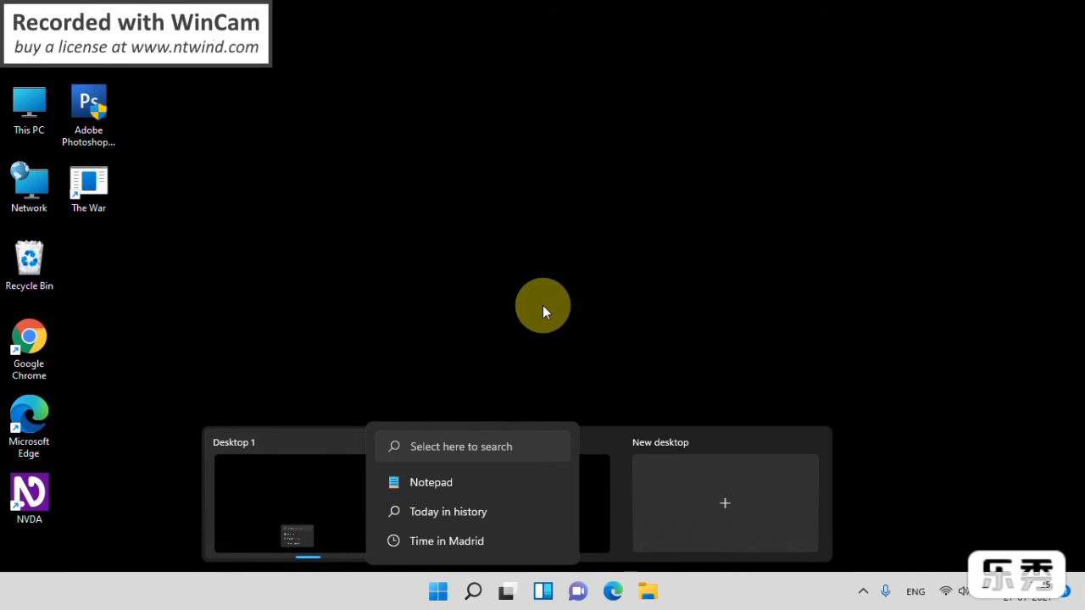
pyautogui.press('Down')
pyautogui.press('Down')
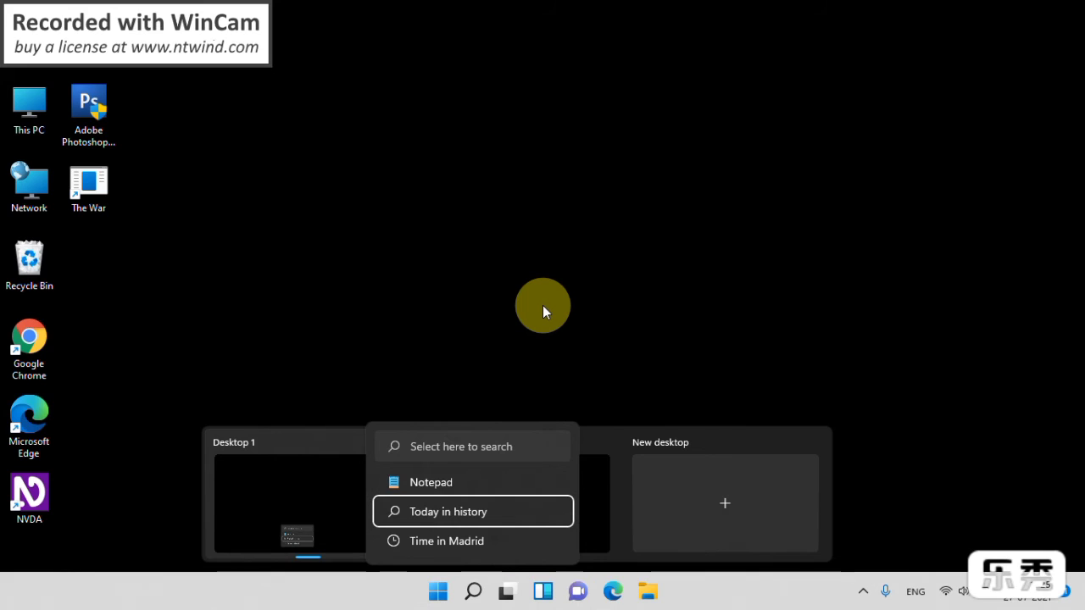
pyautogui.press('Tab')
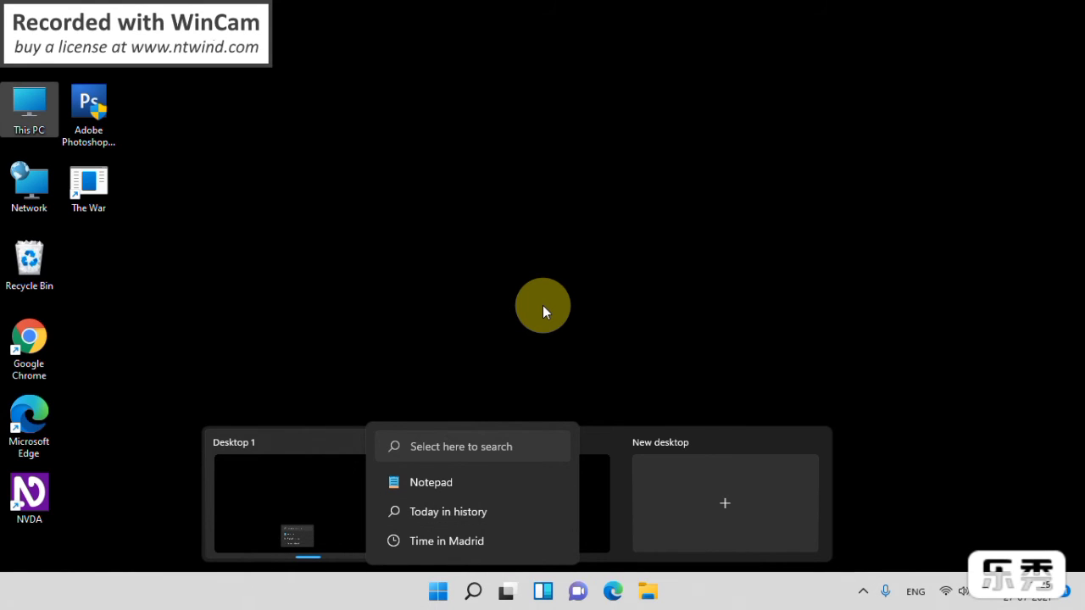
pyautogui.press('Tab')
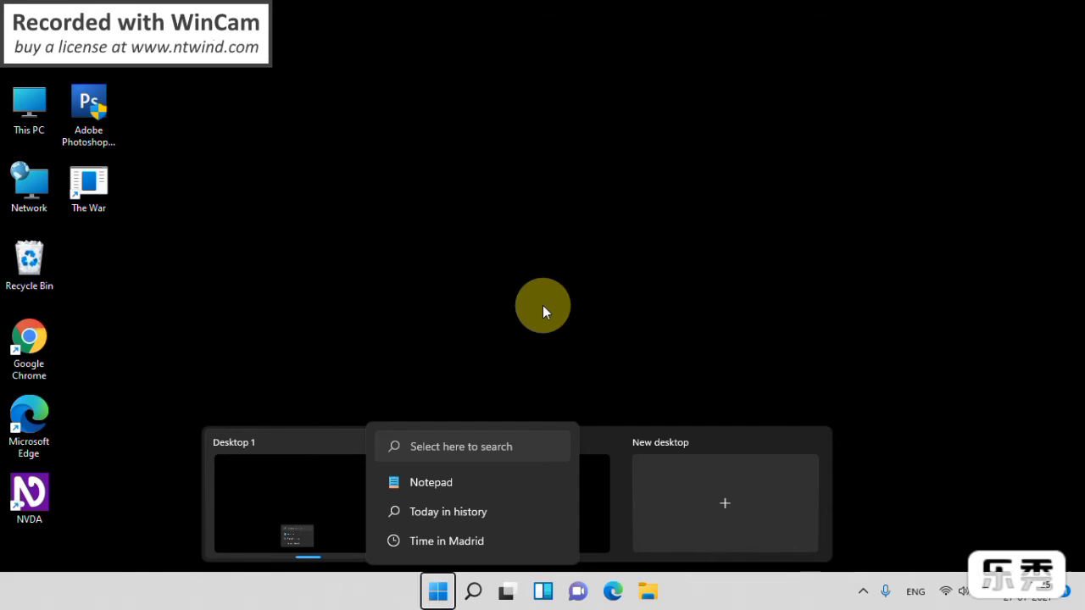
pyautogui.press('Tab')
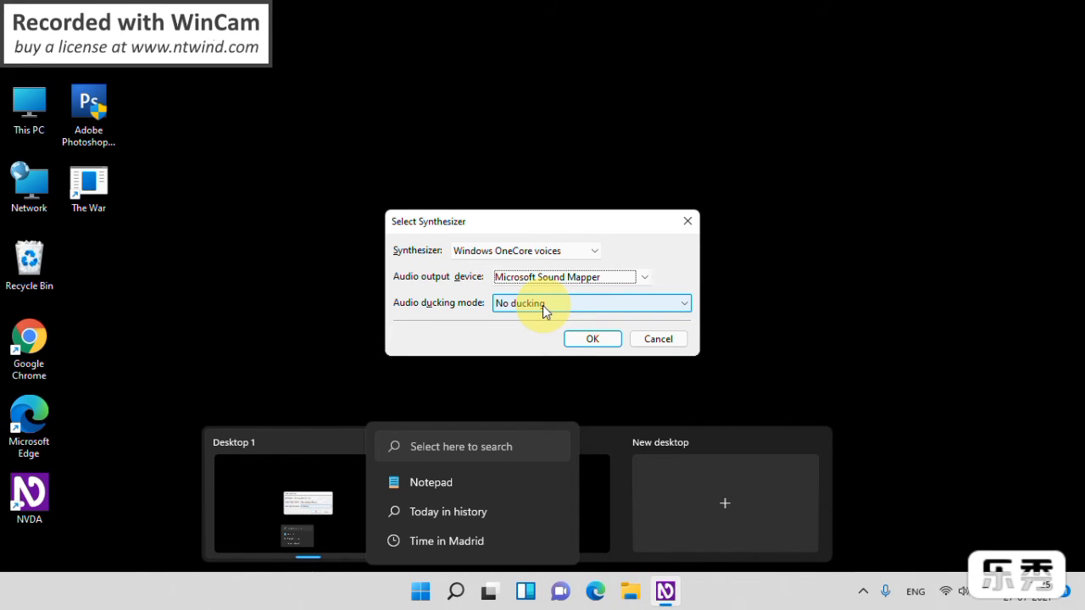
pyautogui.press('Down')
pyautogui.press('Up')
pyautogui.press('Escape')
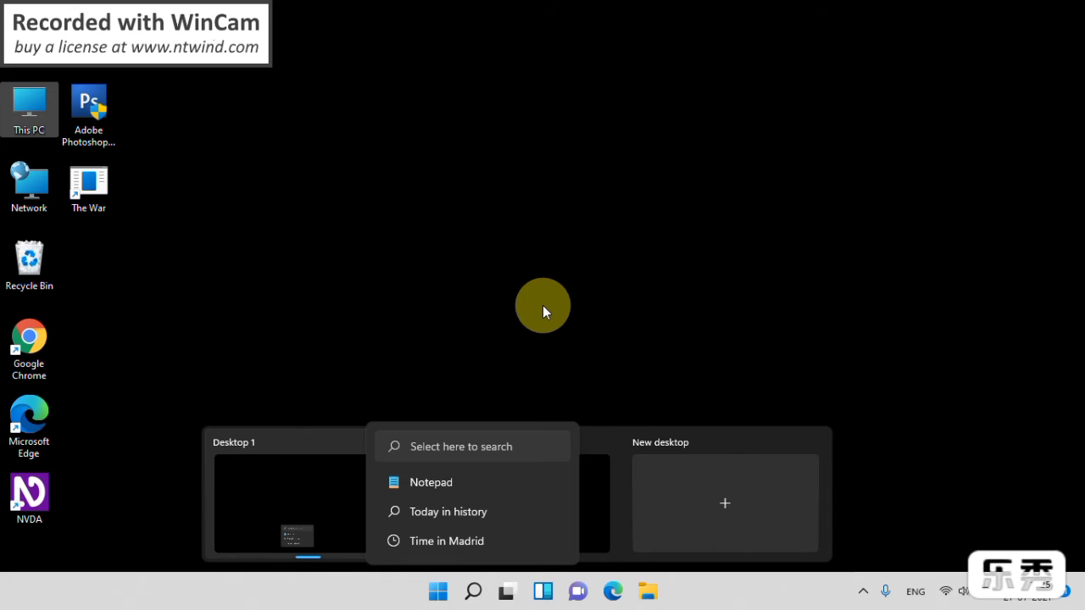
# Open NVDA's Select Synthesizer dialog, go through the available synthesizers, and confirm the chosen one.
pyautogui.press('insert+ctrl+s')
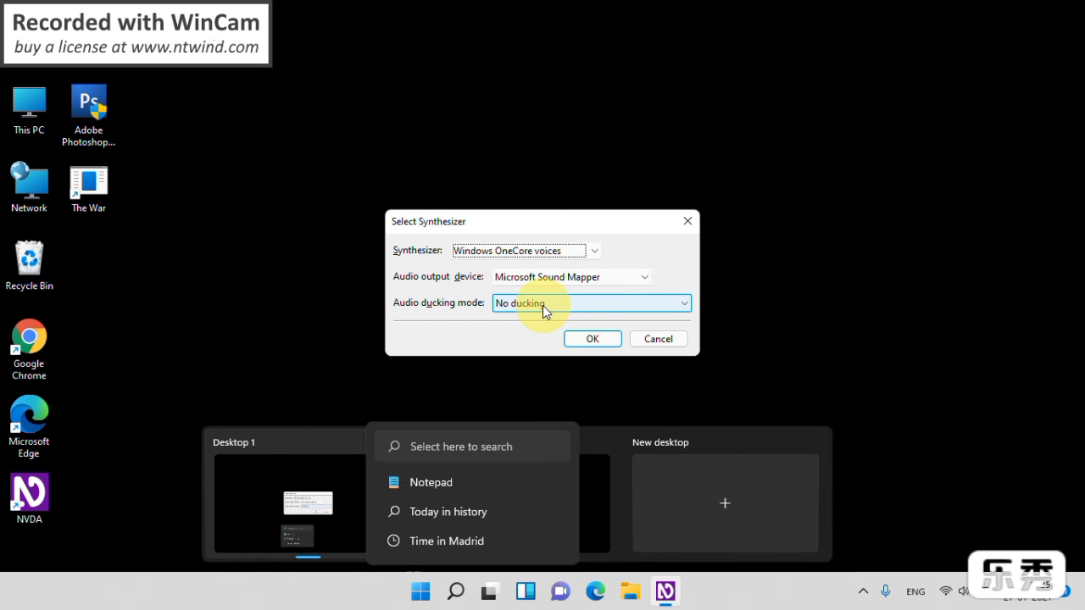
pyautogui.press('Up')
pyautogui.press('Up')
pyautogui.press('Down')
pyautogui.press('Down')
pyautogui.press('Down')
pyautogui.press('Up')
pyautogui.press('Up')
pyautogui.press('Up')
pyautogui.press('Down')
pyautogui.press('Up')
pyautogui.press('Down')
pyautogui.press('Up')
pyautogui.press('Return')
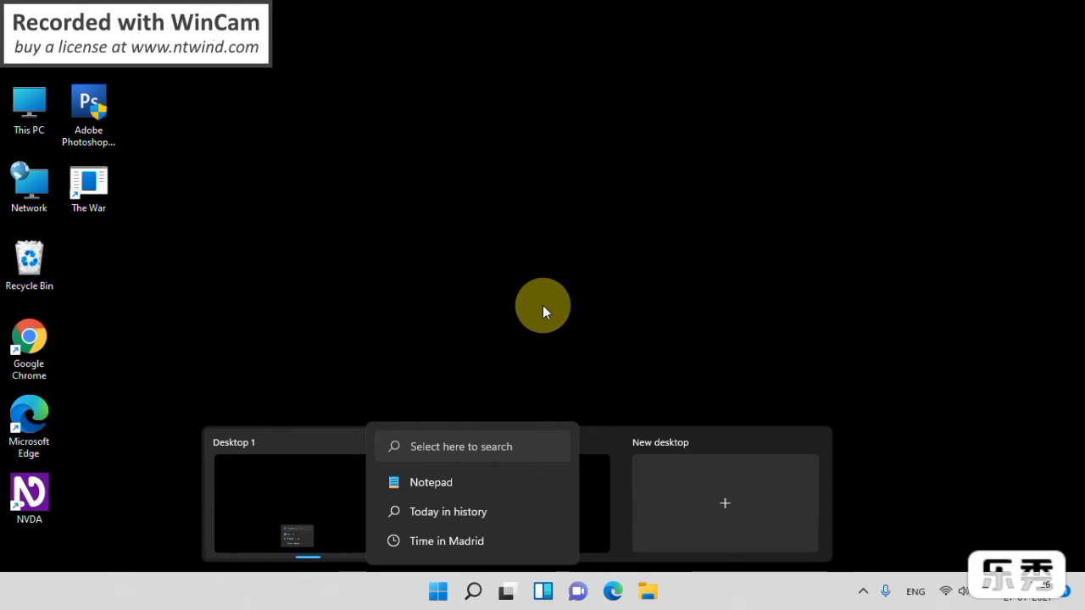
pyautogui.press('Down')
pyautogui.press('Down')
pyautogui.press('Down')
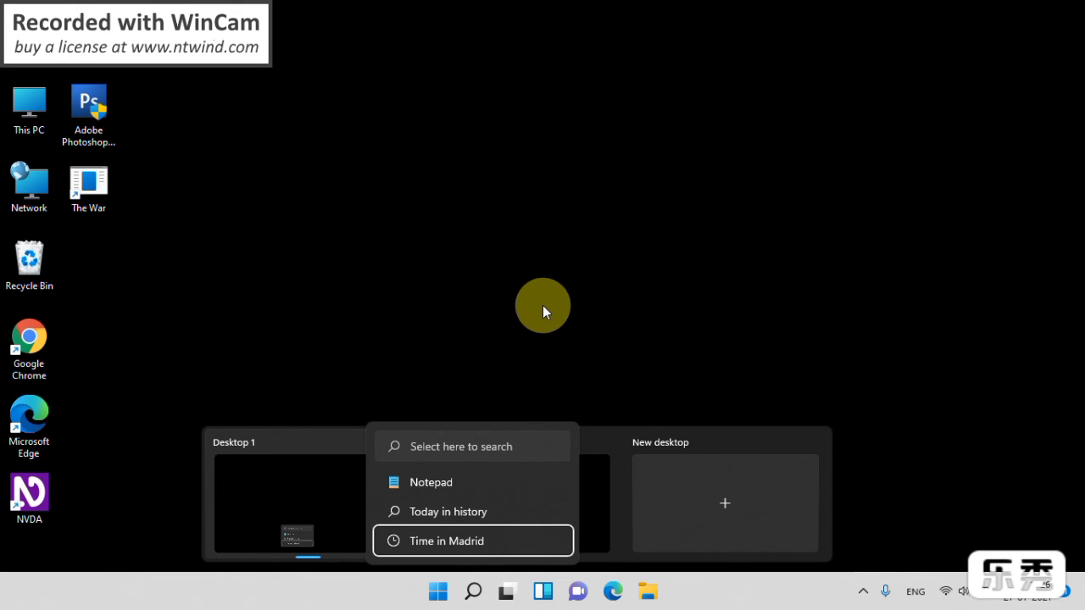
pyautogui.press('Tab')
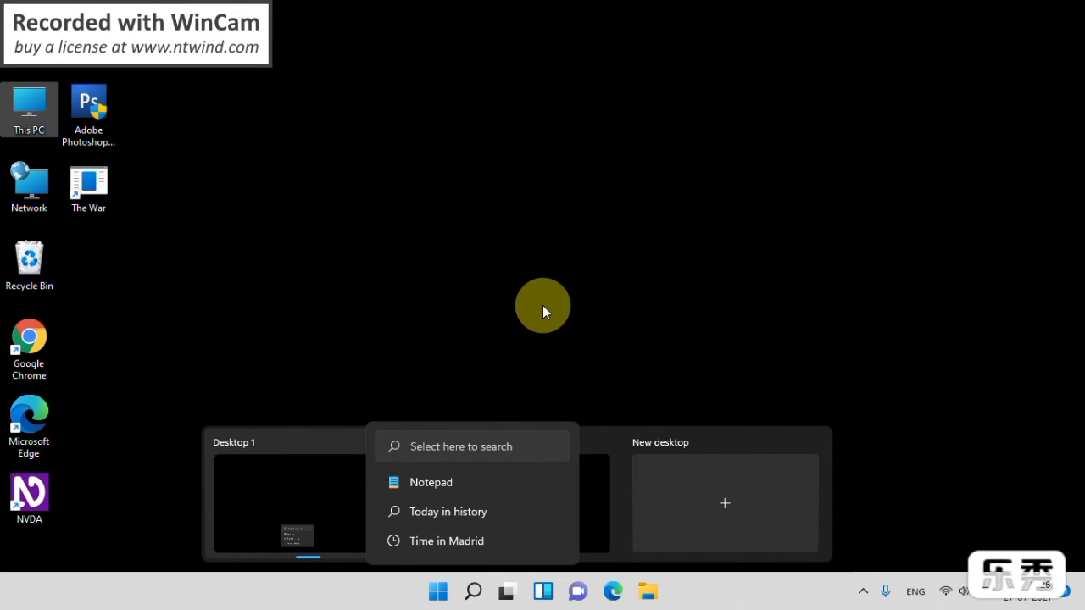
pyautogui.press('Tab')
pyautogui.press('Right')
pyautogui.press('Right')
pyautogui.press('Tab')
pyautogui.press('Right')
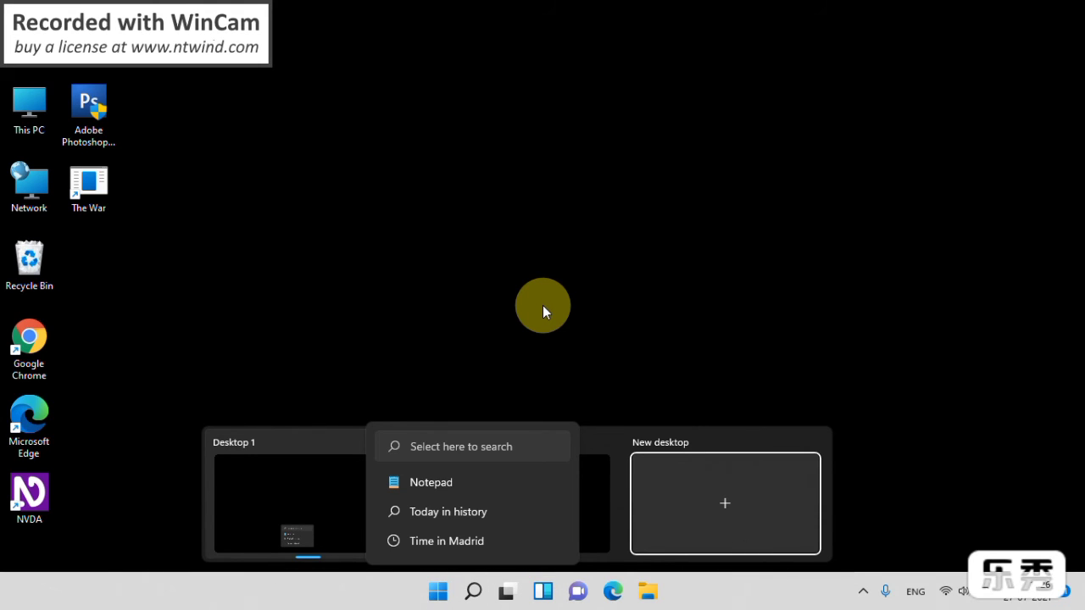
# Open This PC from the desktop and go into the Documents folder.
pyautogui.press('Tab')
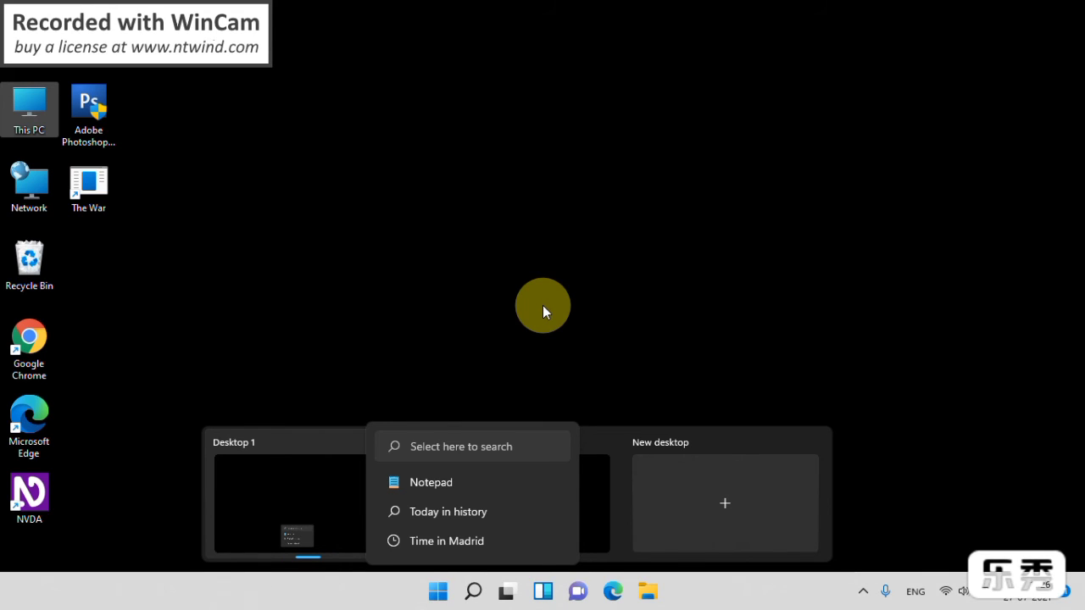
pyautogui.press('Return')
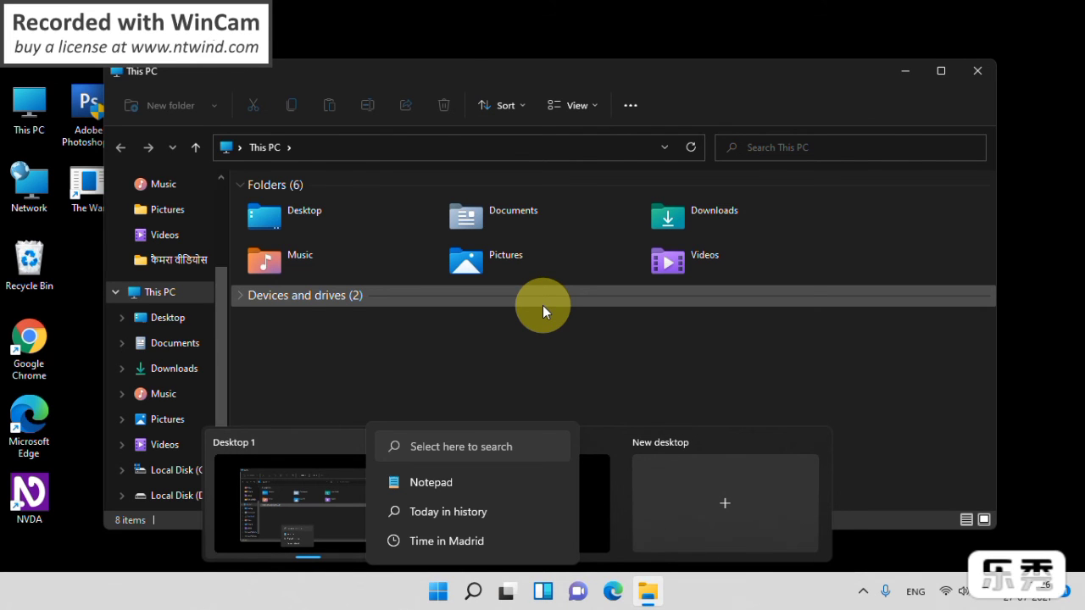
pyautogui.press('Right')
pyautogui.press('Return')
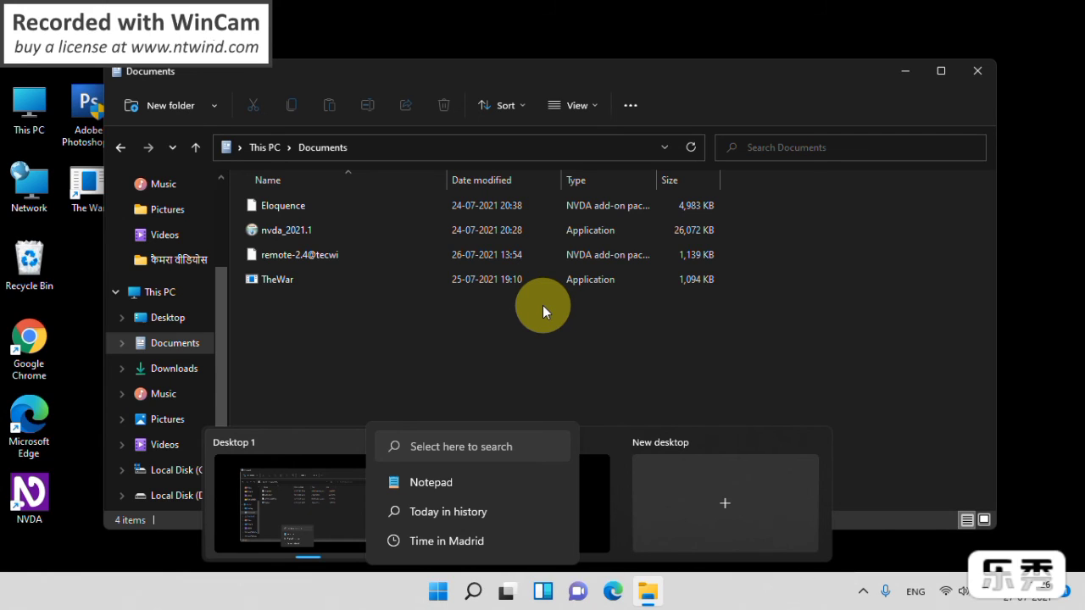
# Open the Eloquence add-on package in Documents and agree to install Eloquence Synthesizer 2021.1.
pyautogui.press('Down')
pyautogui.press('Up')
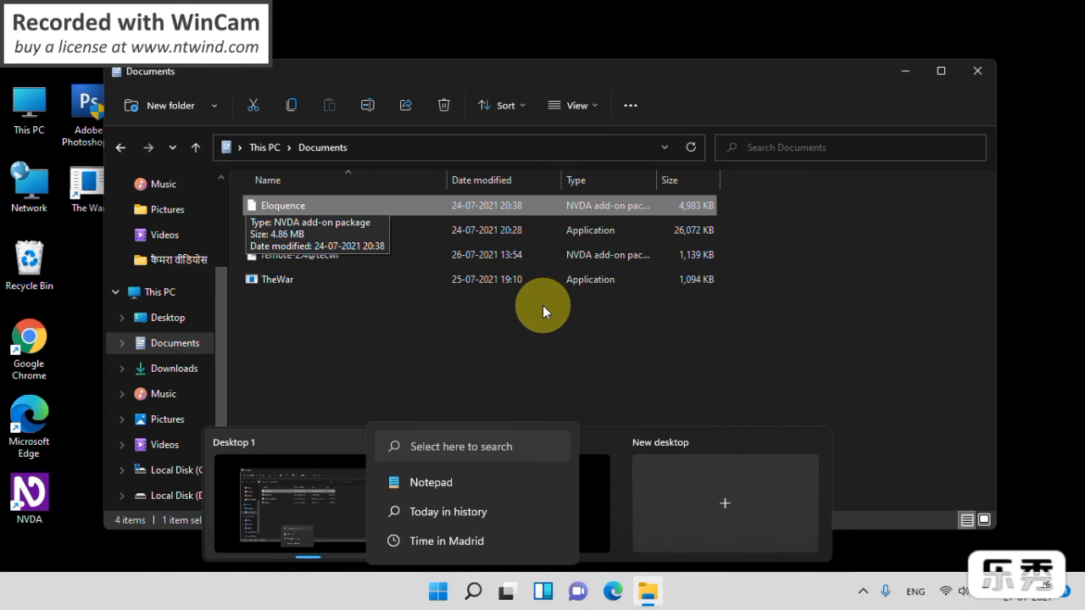
pyautogui.press('Return')
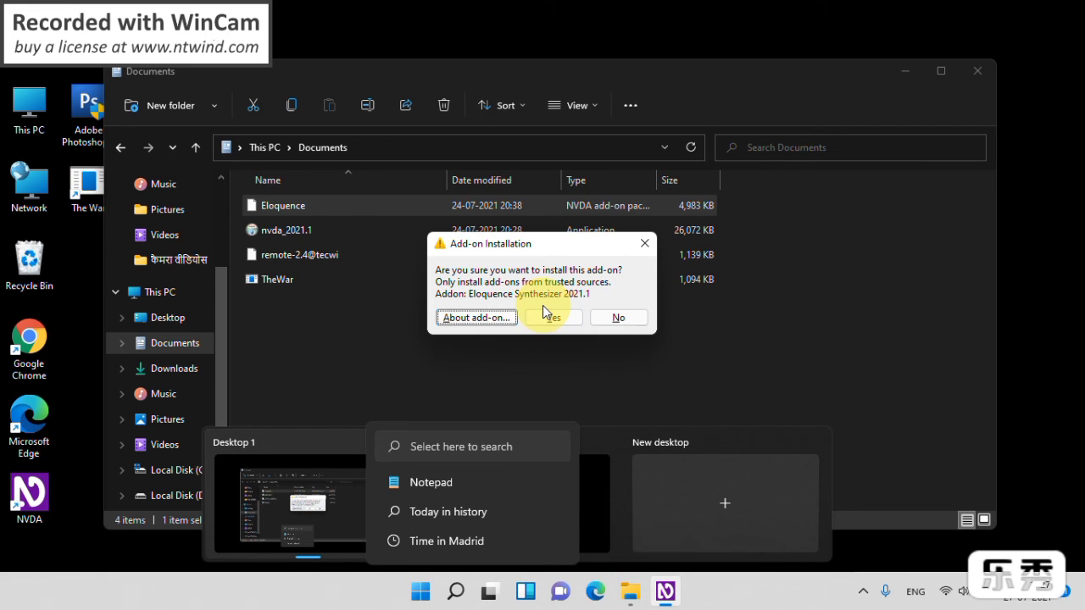
pyautogui.press('Tab')
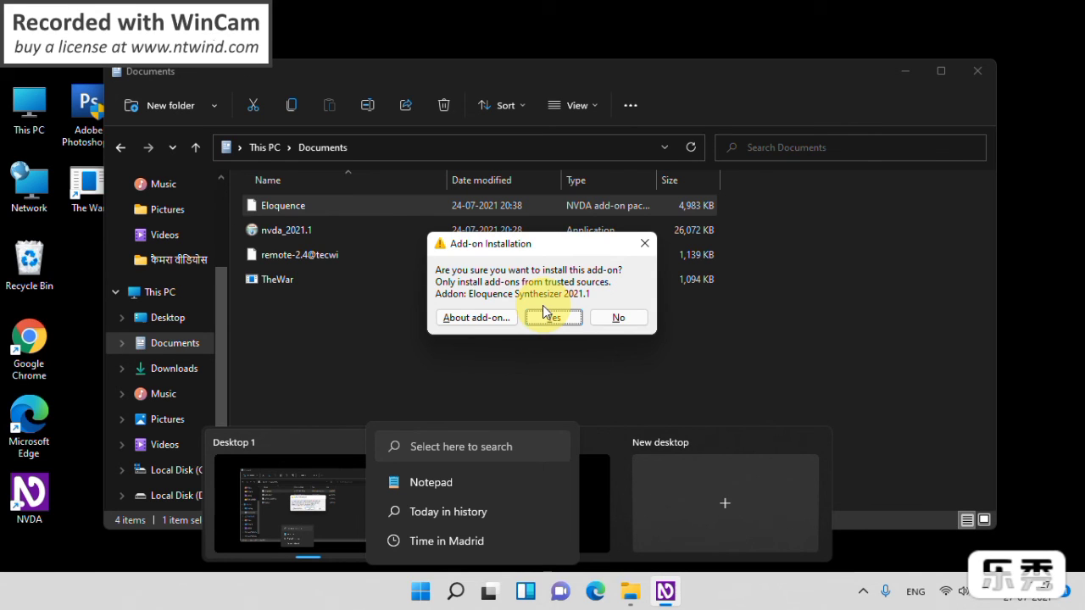
pyautogui.press('Return')
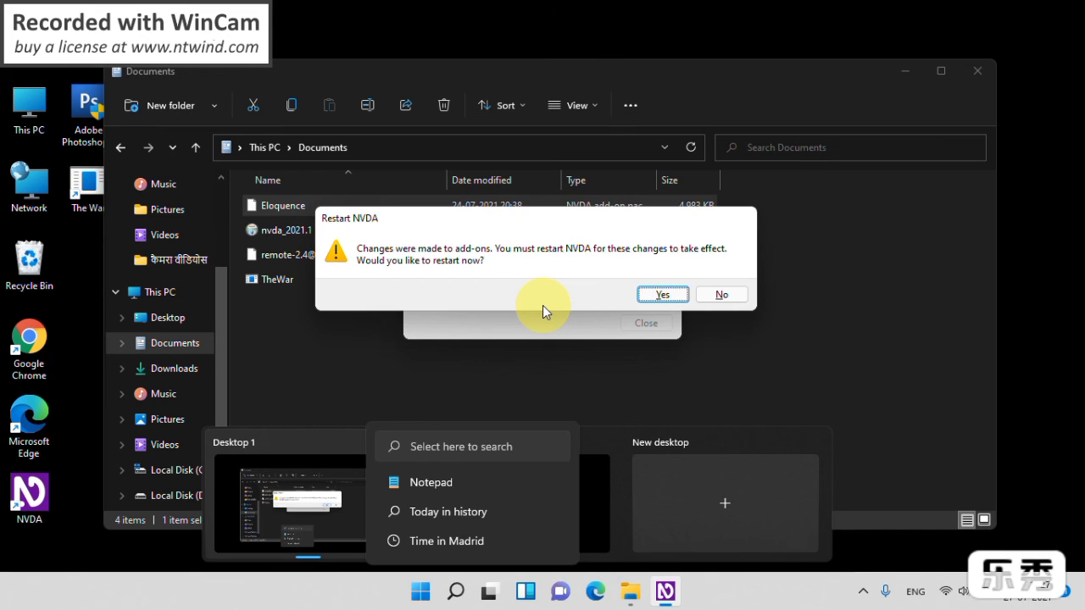
# Restart NVDA to apply the add-on change and accept the welcome dialog with its existing options.
pyautogui.press('Tab')
pyautogui.press('Tab')
pyautogui.press('Return')
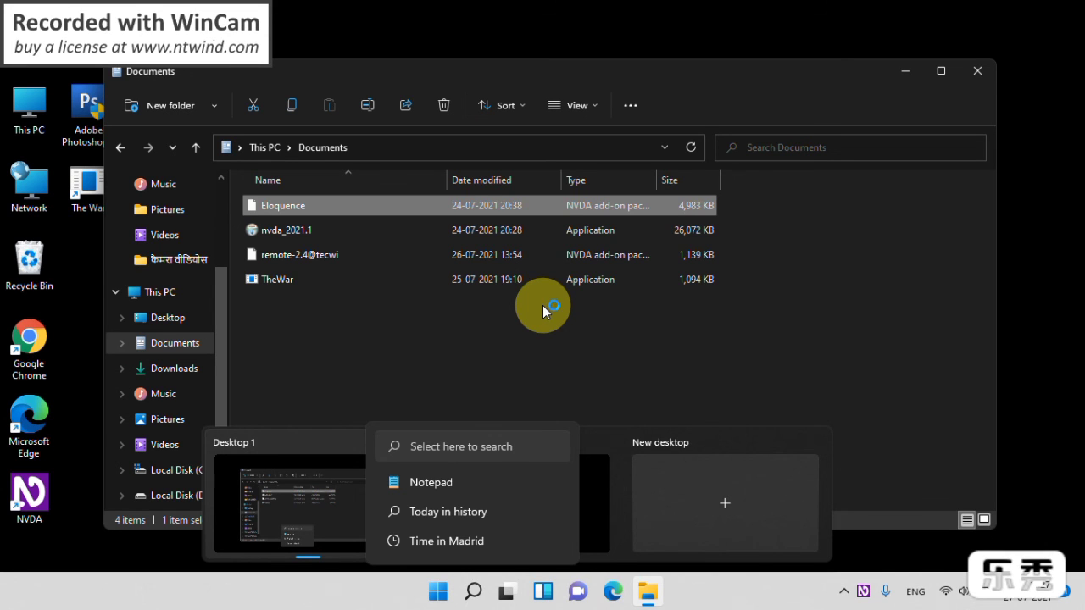
pyautogui.press('Tab')
pyautogui.press('Tab')
pyautogui.press('Tab')
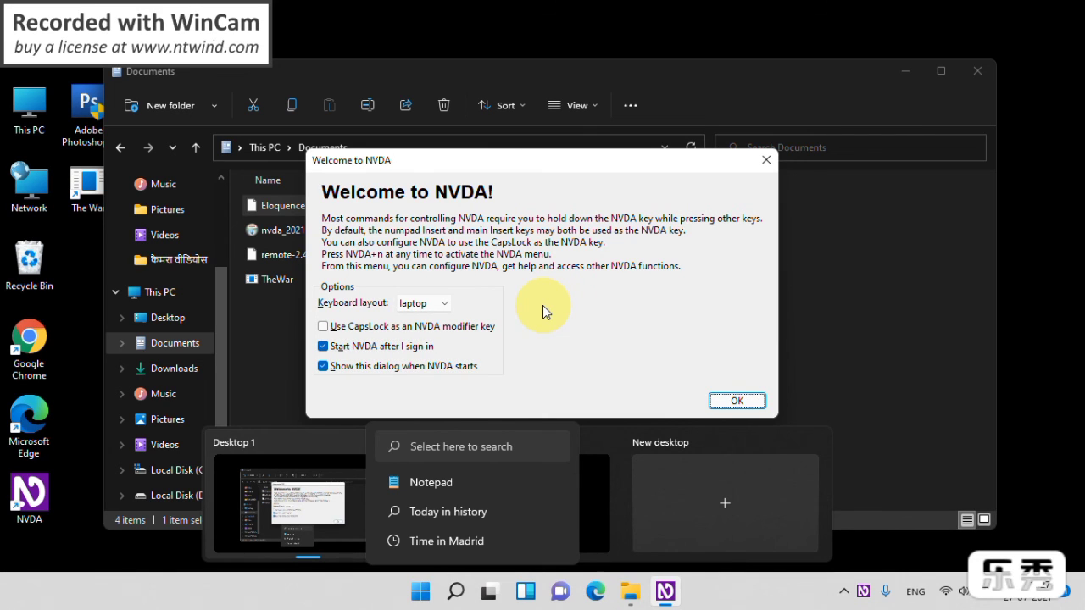
pyautogui.press('Return')
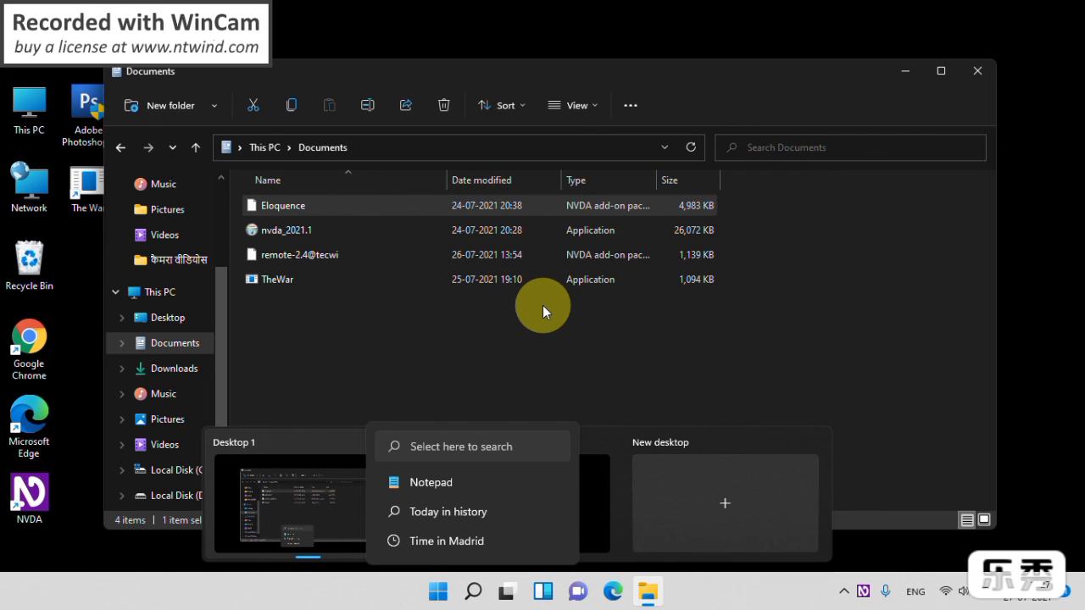
# Close the Documents window and return the focus to the desktop icons.
pyautogui.press('Tab')
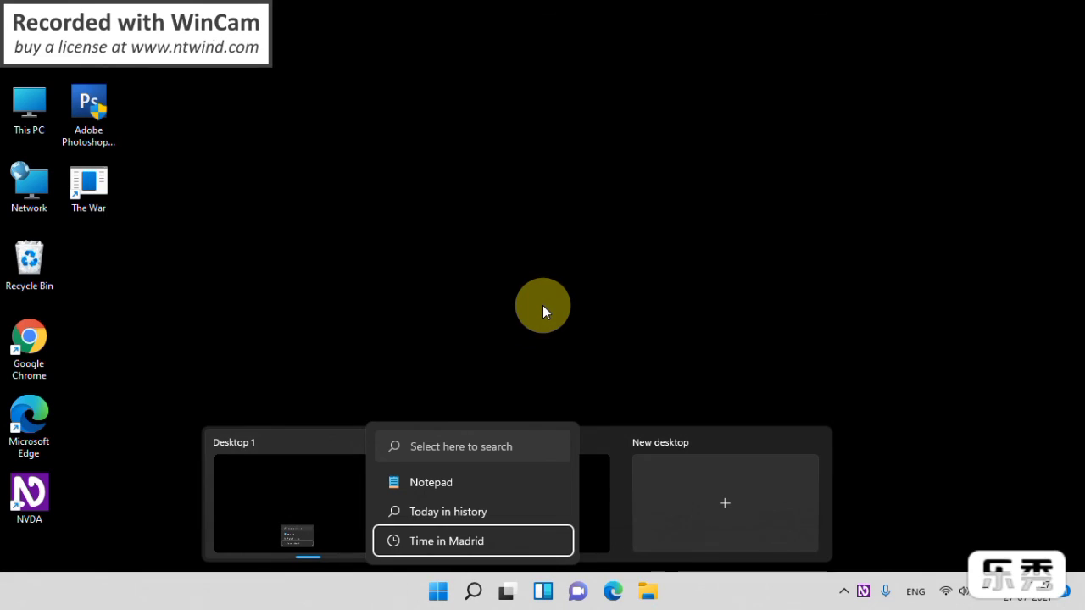
pyautogui.press('Tab')
pyautogui.press('Tab')
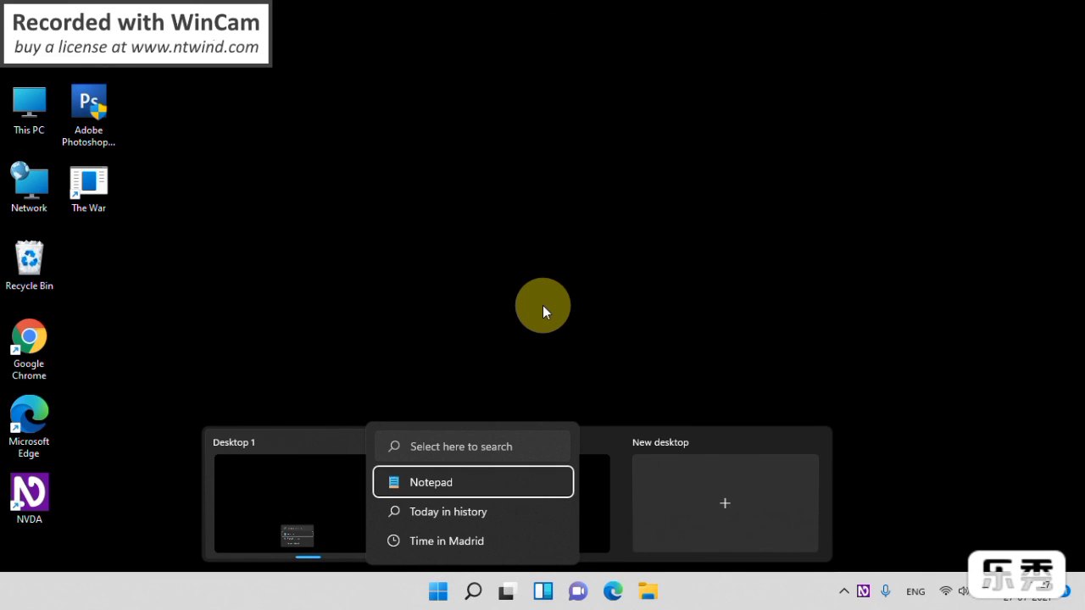
pyautogui.press('Tab')
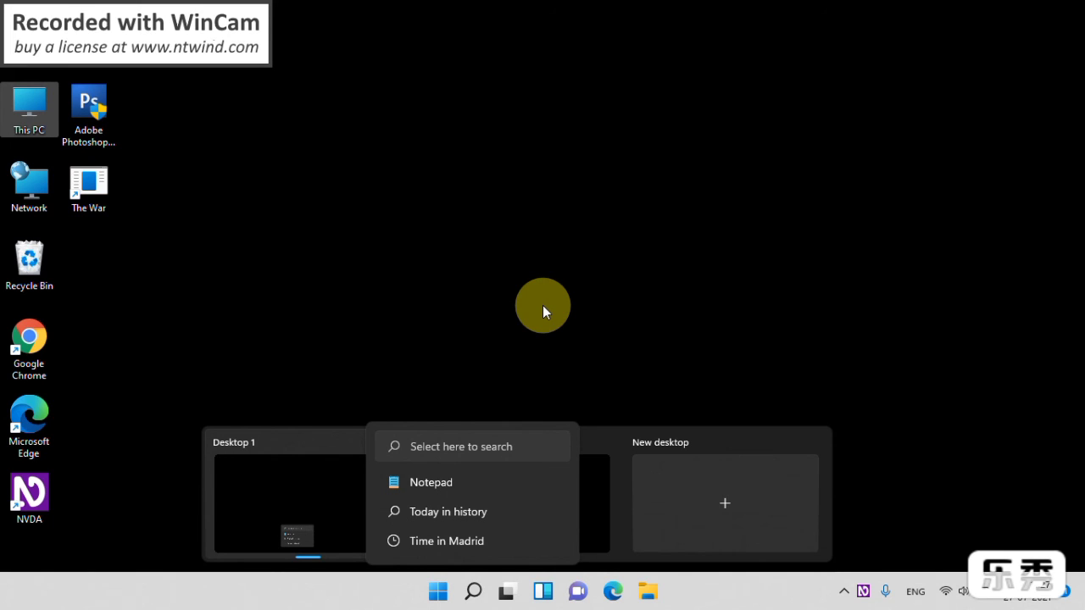
# Look at the Preferences entries in the NVDA menu and close the menu.
pyautogui.press('Insert+n')
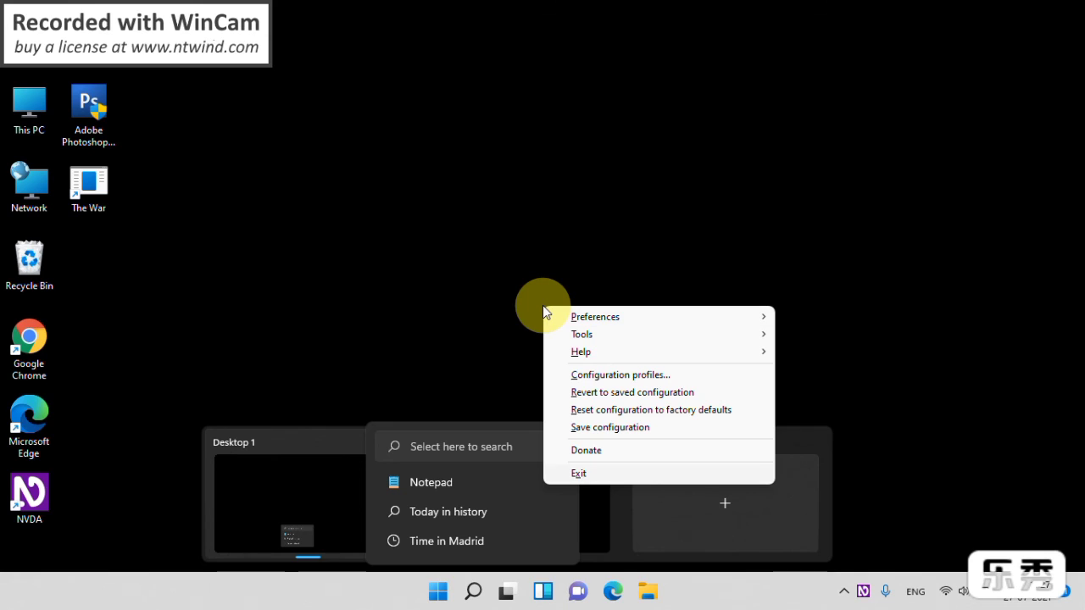
pyautogui.press('Right')
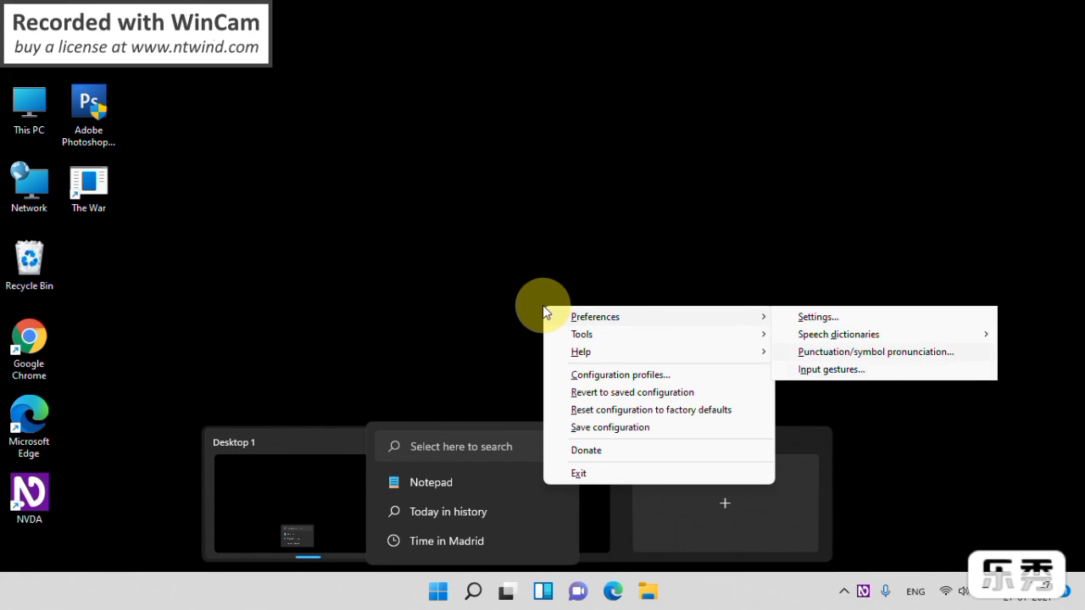
pyautogui.press('Escape')
pyautogui.press('Escape')
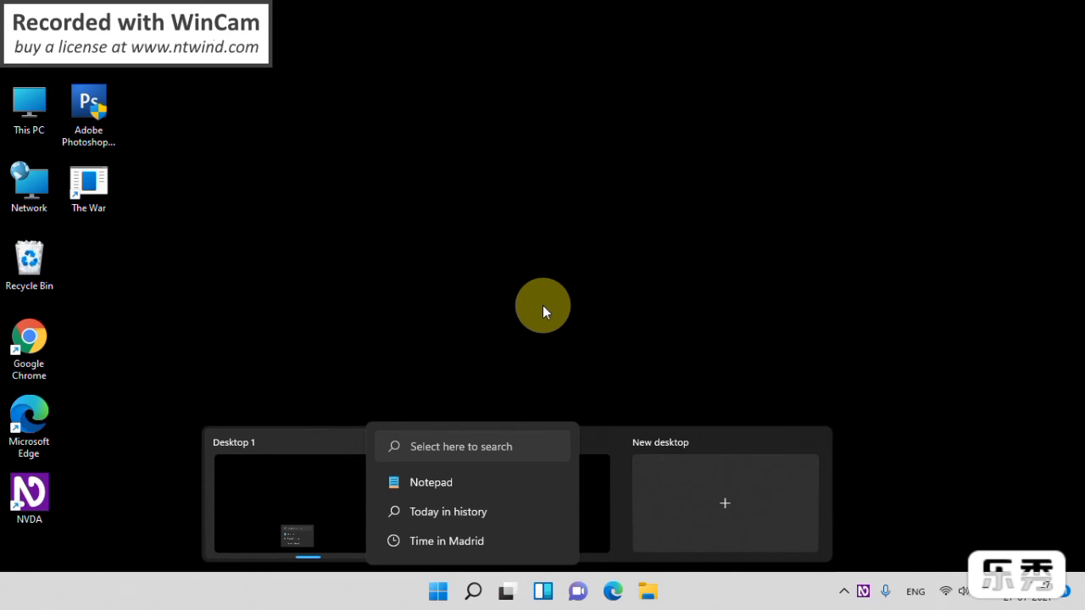
# Open the NVDA Settings dialog, look through its categories from General to Advanced, and close it without changes.
pyautogui.press('ctrl+Insert+g')
pyautogui.press('Down')
pyautogui.press('Down')
pyautogui.press('Down')
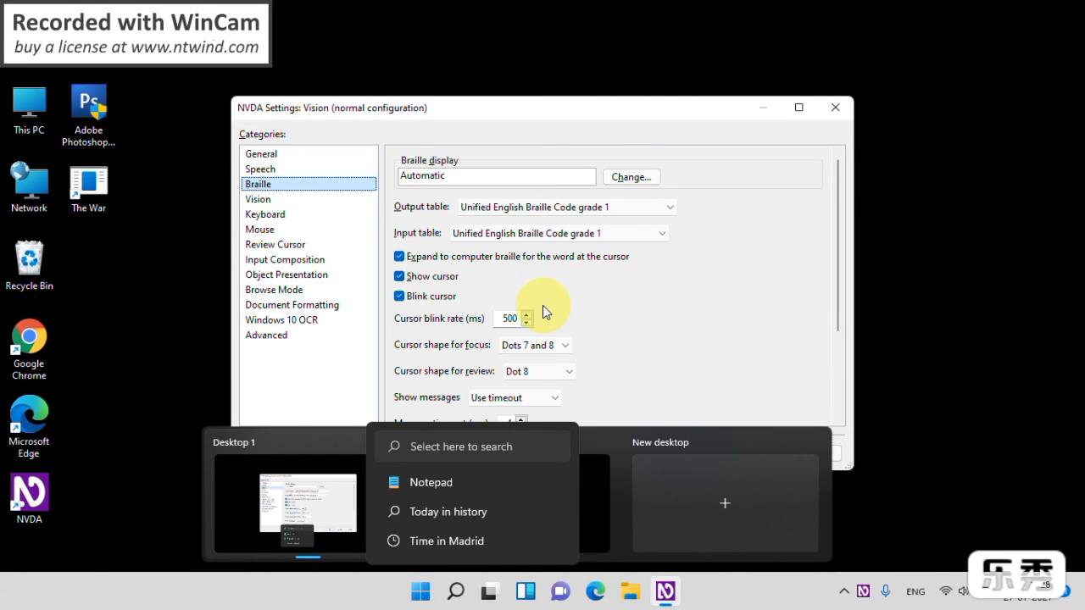
pyautogui.press('Down')
pyautogui.press('Down')
pyautogui.press('Down')
pyautogui.press('Down')
pyautogui.press('Down')
pyautogui.press('Down')
pyautogui.press('Down')
pyautogui.press('Down')
pyautogui.press('Down')
pyautogui.press('Up')
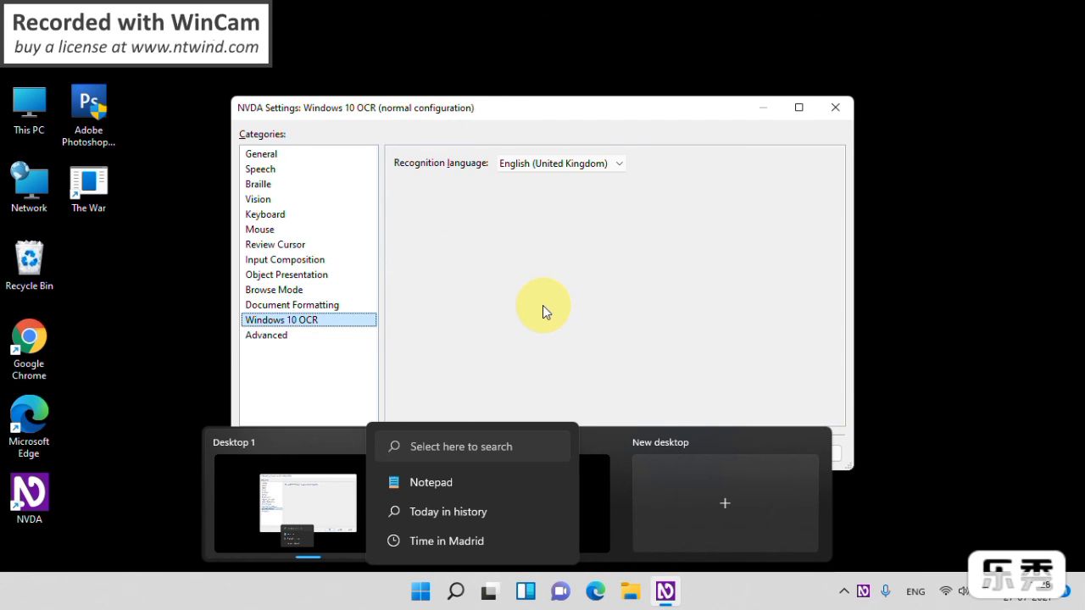
pyautogui.press('Up')
pyautogui.press('Up')
pyautogui.press('Up')
pyautogui.press('Up')
pyautogui.press('Up')
pyautogui.press('Up')
pyautogui.press('Up')
pyautogui.press('Up')
pyautogui.press('Up')
pyautogui.press('Up')
pyautogui.press('Up')
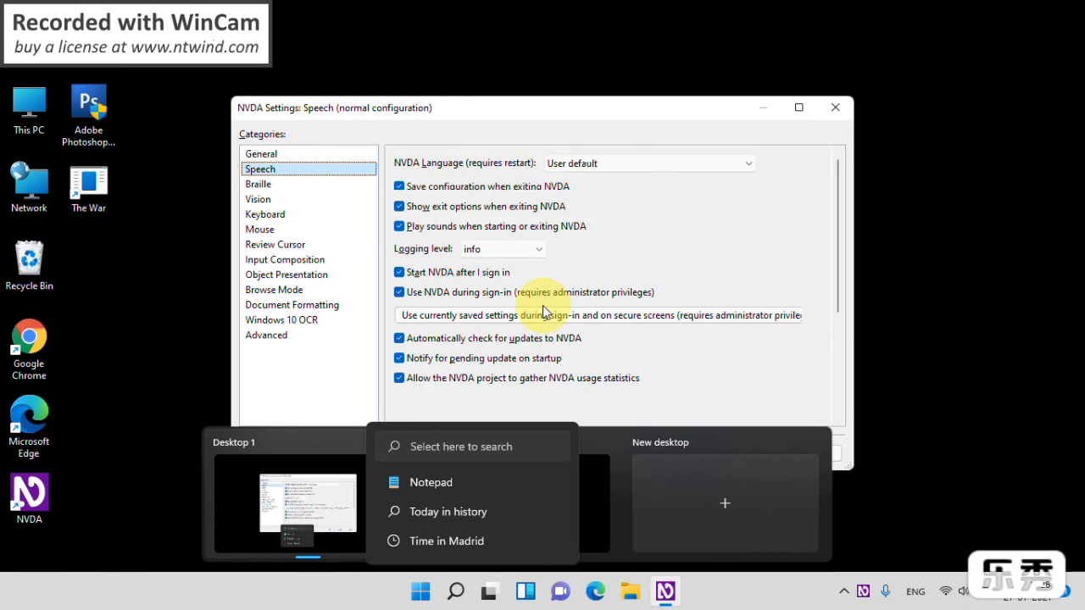
pyautogui.press('Escape')
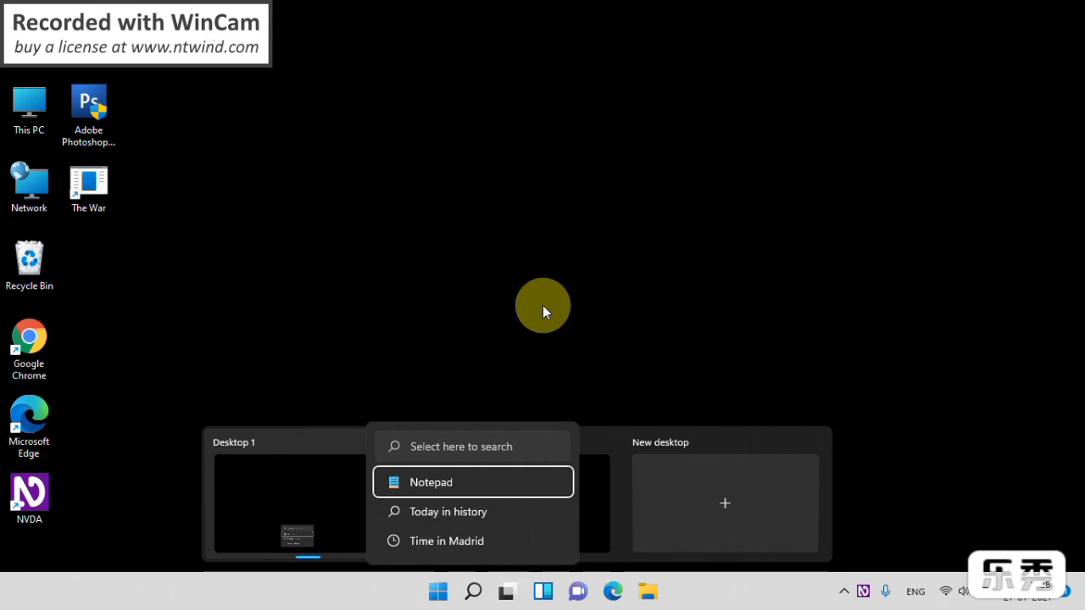
# Open NVDA's Select Synthesizer dialog from the desktop, dismiss the error about the already open dialog, and close the synthesizer selection.
pyautogui.press('Down')
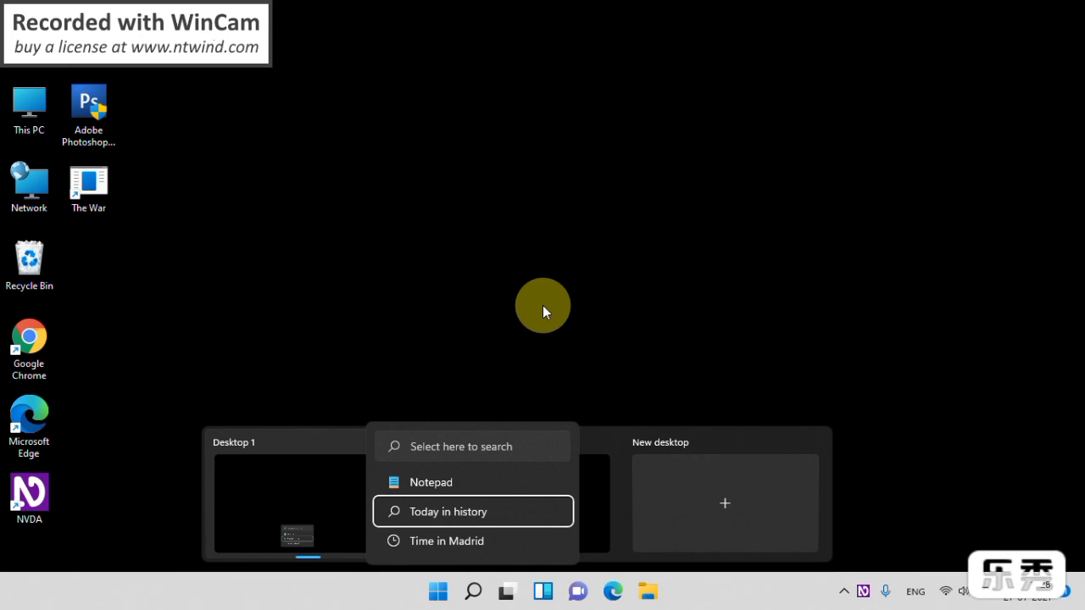
pyautogui.press('Escape')
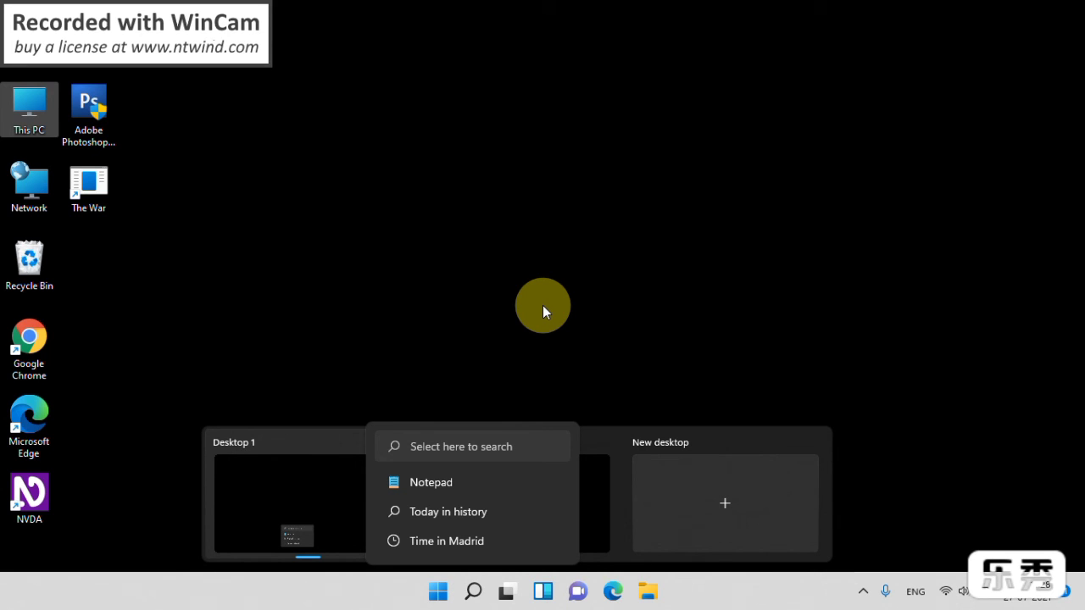
pyautogui.press('ctrl+Insert+s')
pyautogui.press('ctrl+Insert+s')
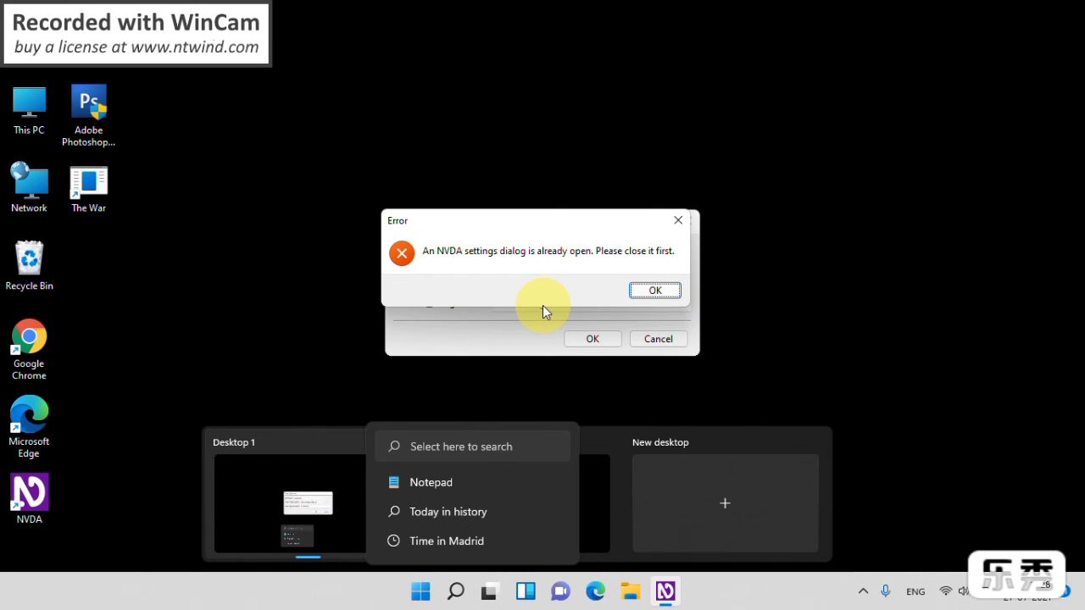
pyautogui.press('Return')
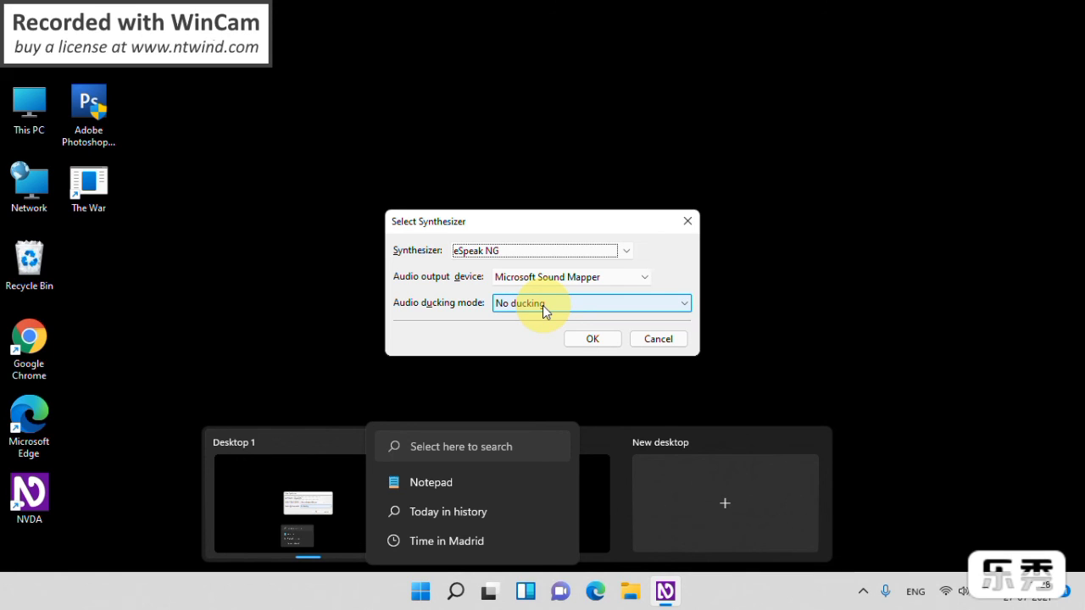
pyautogui.press('Down')
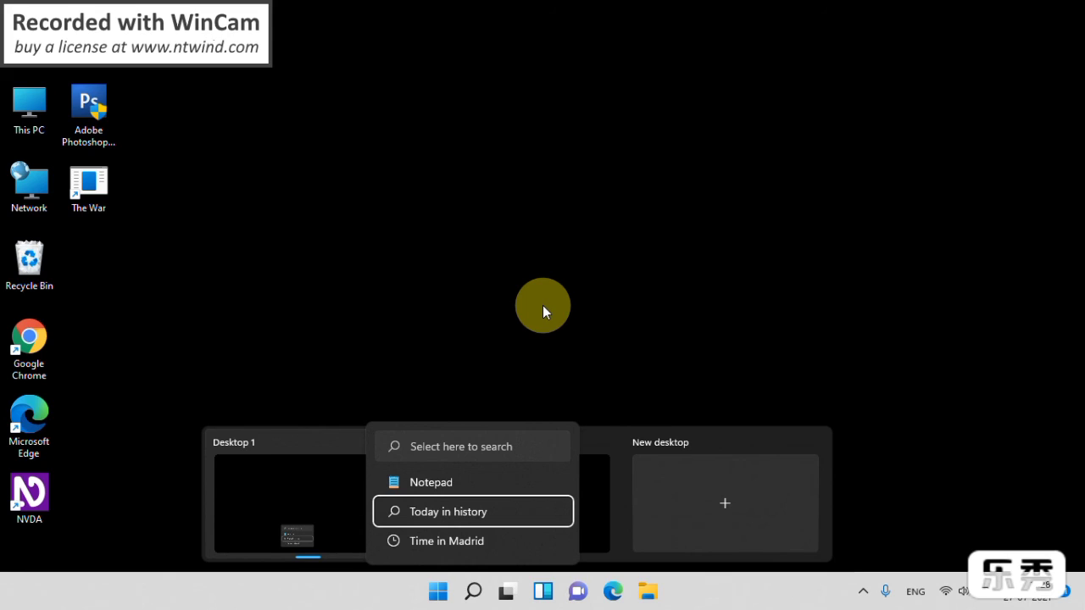
pyautogui.press('Escape')
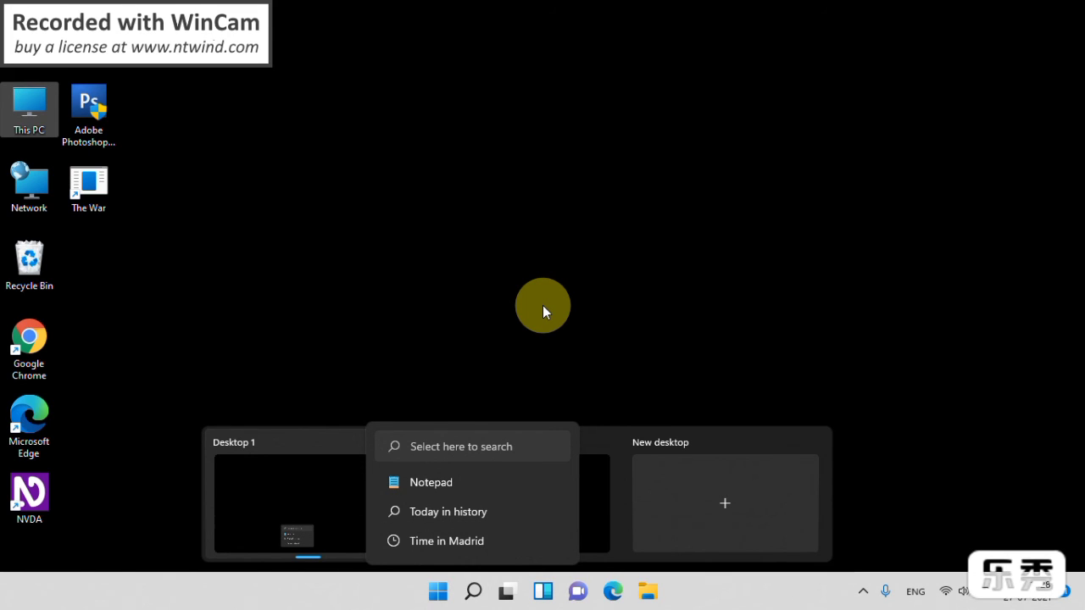
# Switch from the desktop to the WinCam screen recorder window.
pyautogui.press('Down')
pyautogui.press('Up')
pyautogui.press('Tab')
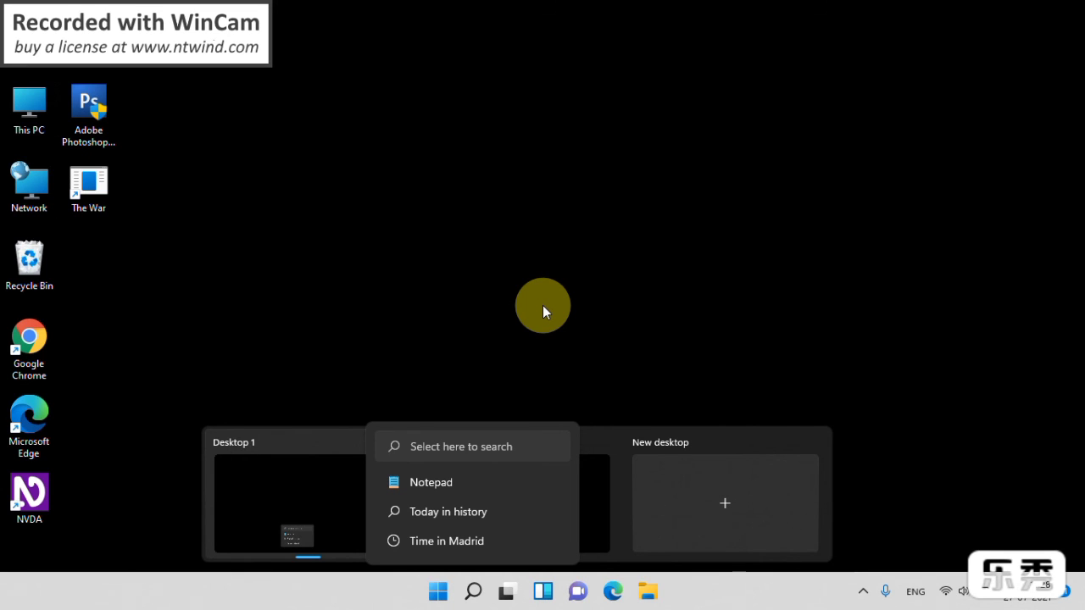
pyautogui.press('Right')
pyautogui.press('Right')
pyautogui.press('Right')
pyautogui.press('Right')
pyautogui.press('Right')
pyautogui.press('Tab')
pyautogui.press('Right')
pyautogui.press('Tab')
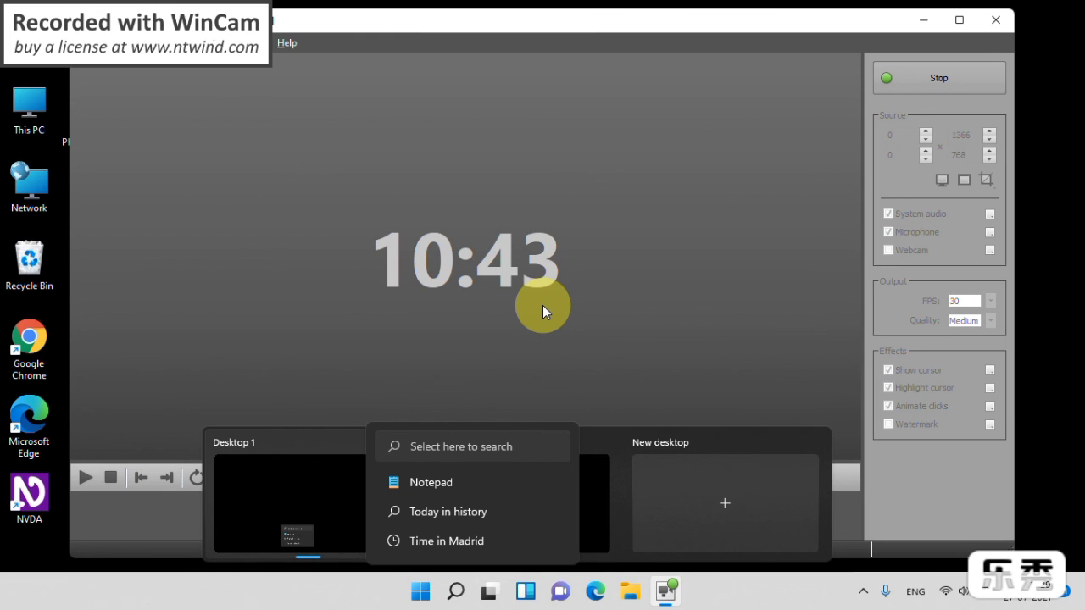
# Open the recorder's capture source menu containing the System Audio, Microphone, Webcam and Region entries.
pyautogui.hotkey('alt', 's')
pyautogui.press('Up')
pyautogui.press('Down')
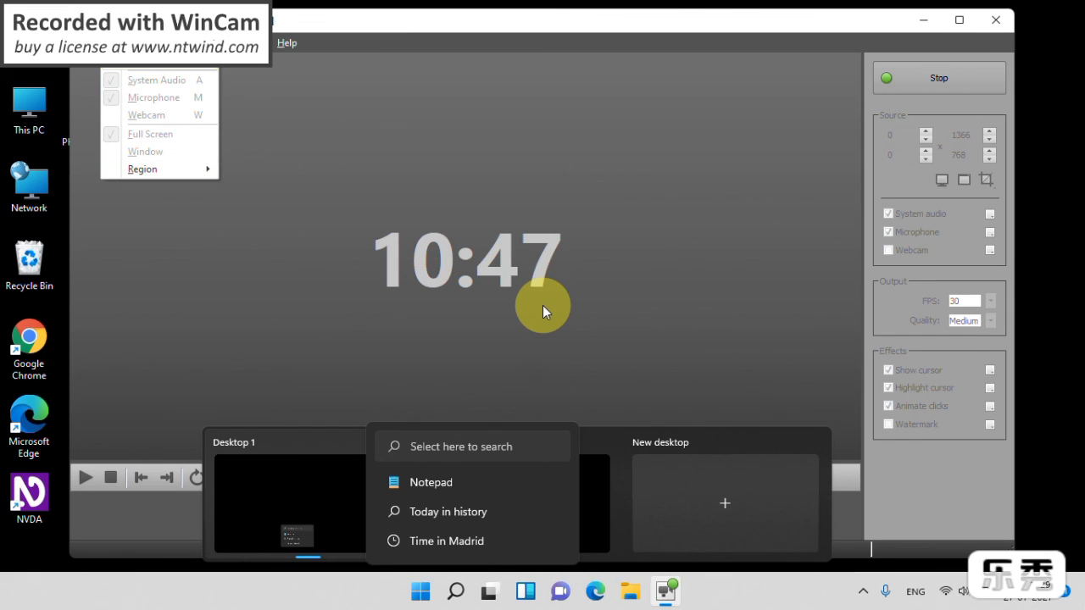